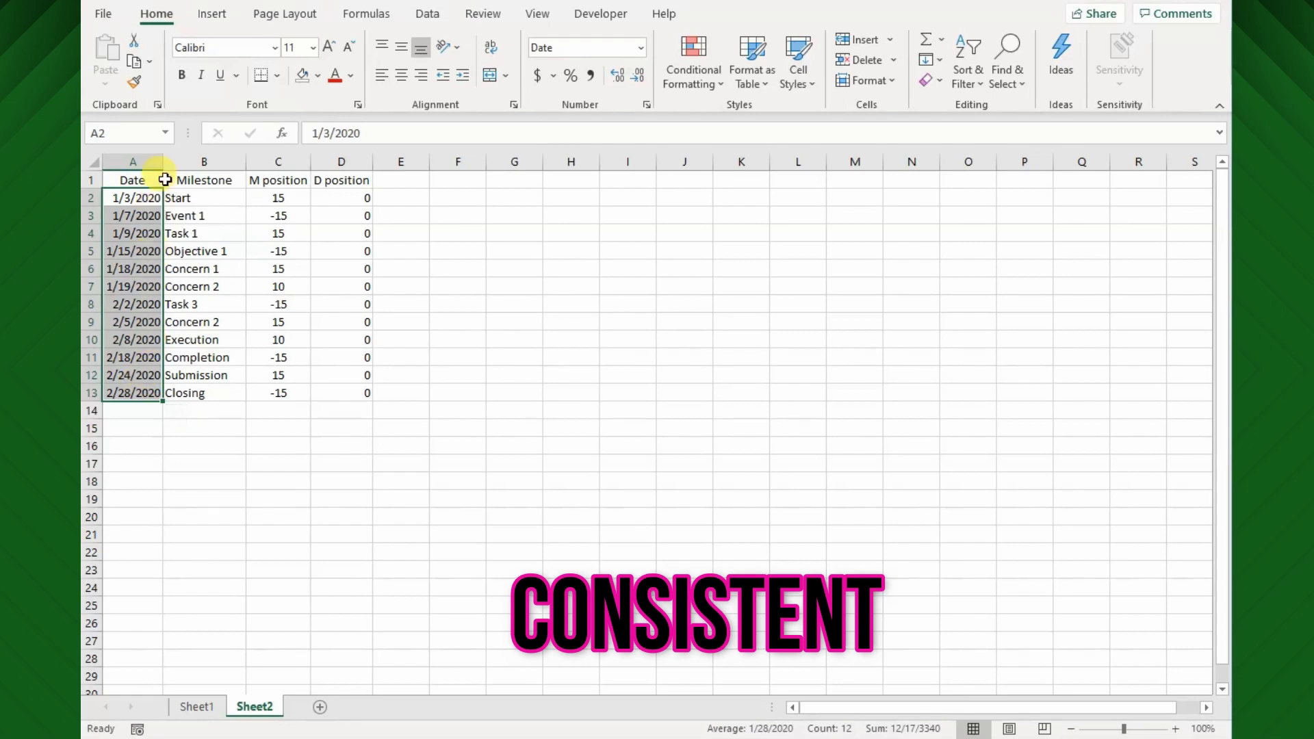
Step: Widen the Date column on Sheet2 and compare the data with the finished timeline chart on Sheet1
{"action": "left_click_drag", "start_coordinate": [163, 162], "coordinate": [233, 321]}
{"action": "left_click", "coordinate": [215, 214]}
{"action": "left_click", "coordinate": [203, 706]}
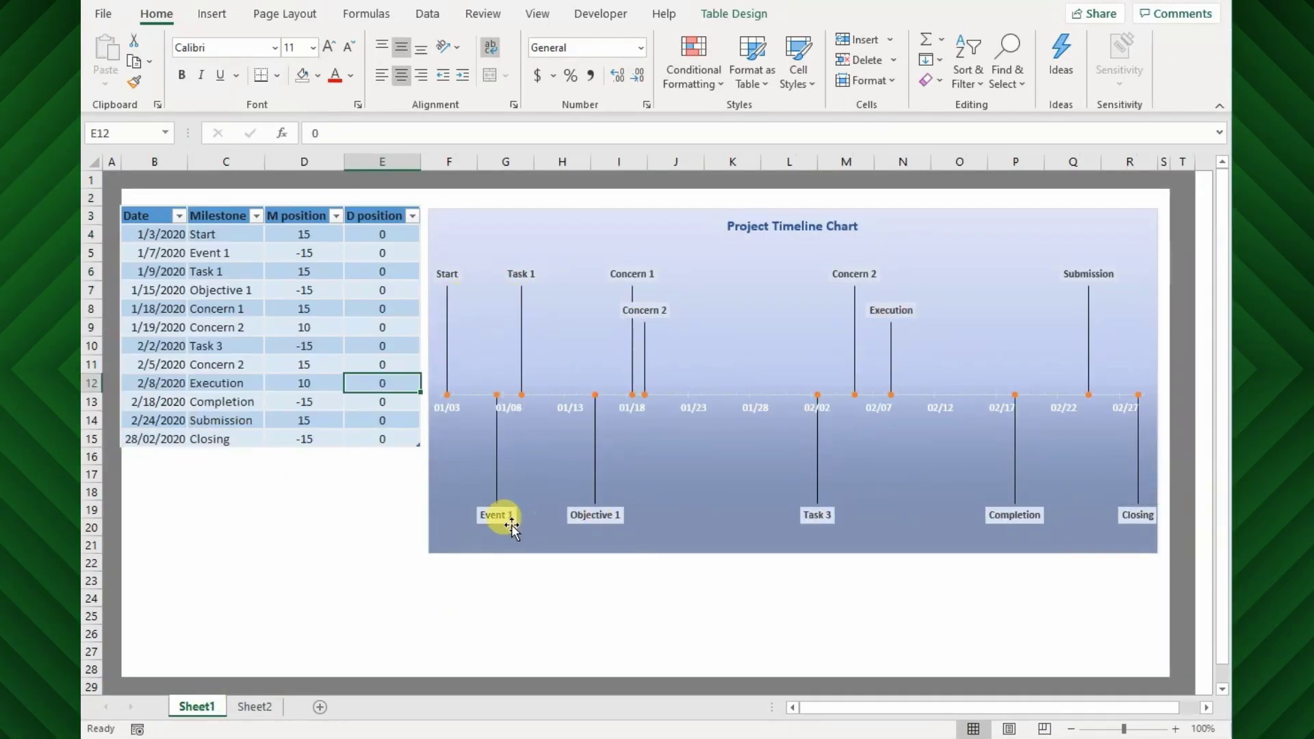
{"action": "left_click", "coordinate": [250, 707]}
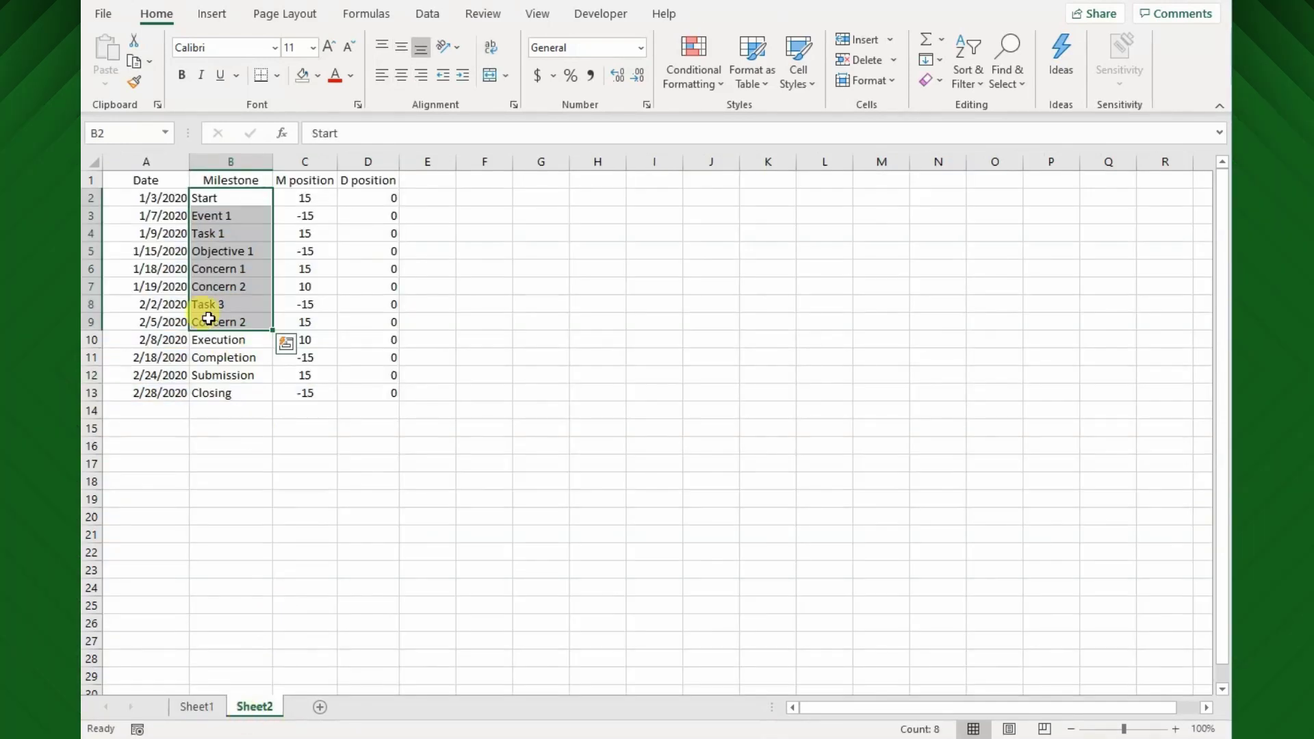
Step: Review the milestone names and their dates in the Sheet2 data range
{"action": "left_click", "coordinate": [214, 409]}
{"action": "left_click", "coordinate": [228, 290]}
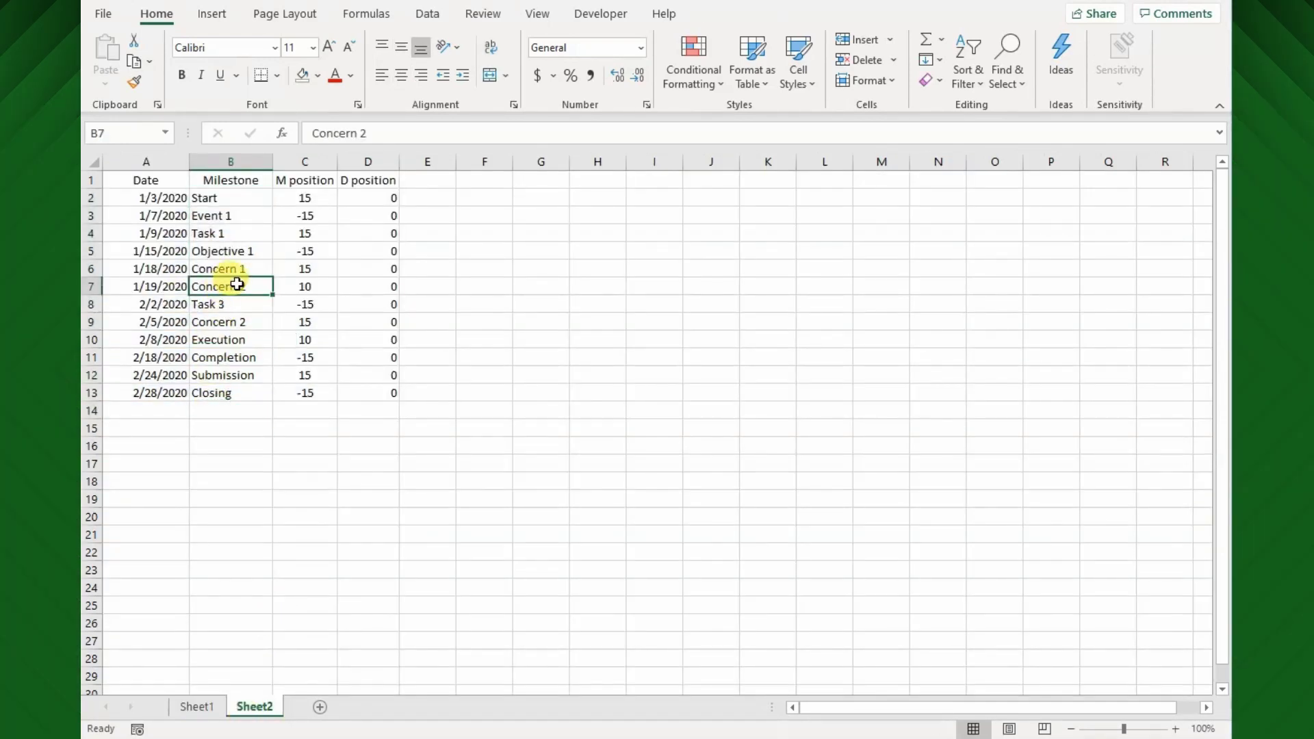
{"action": "left_click_drag", "start_coordinate": [226, 198], "coordinate": [236, 388]}
{"action": "left_click_drag", "start_coordinate": [161, 197], "coordinate": [167, 387]}
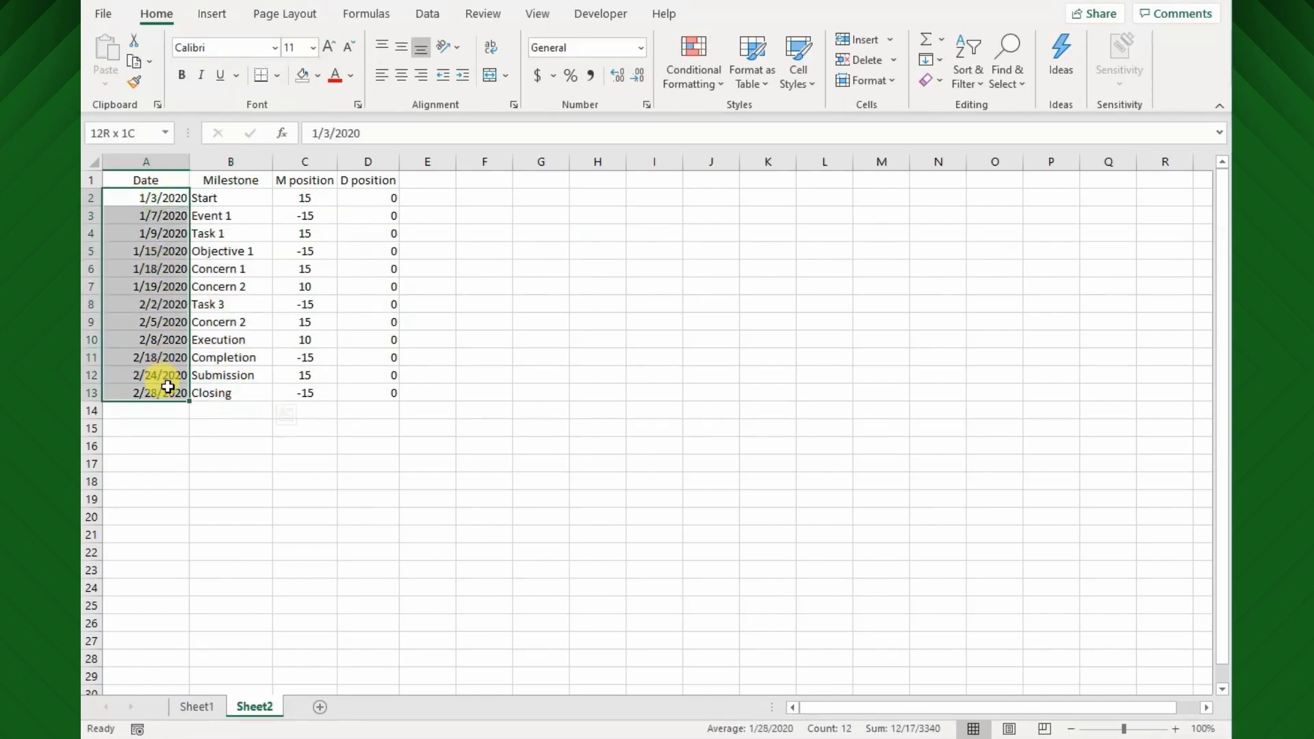
{"action": "left_click", "coordinate": [277, 393]}
{"action": "left_click", "coordinate": [239, 253]}
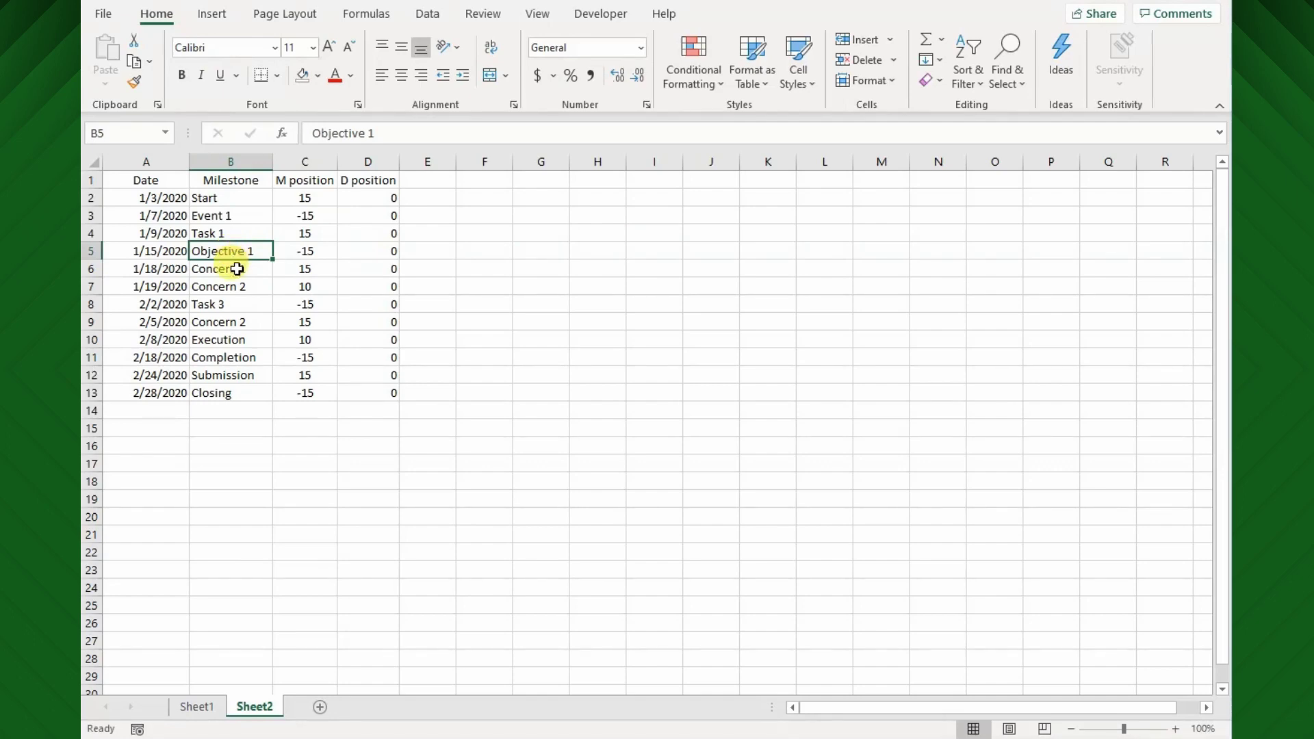
Step: Convert the range A1:D13 on Sheet2 into a table with headers
{"action": "left_click", "coordinate": [231, 318]}
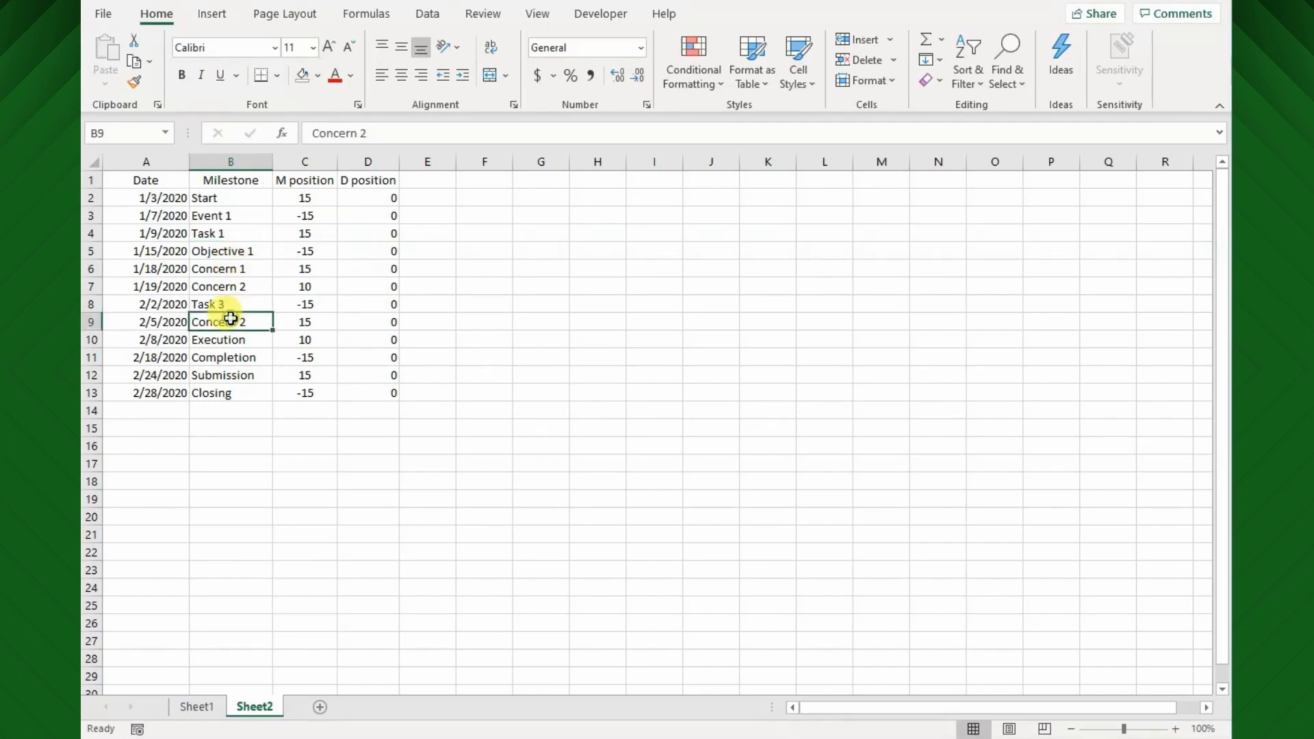
{"action": "key", "text": "ctrl+t"}
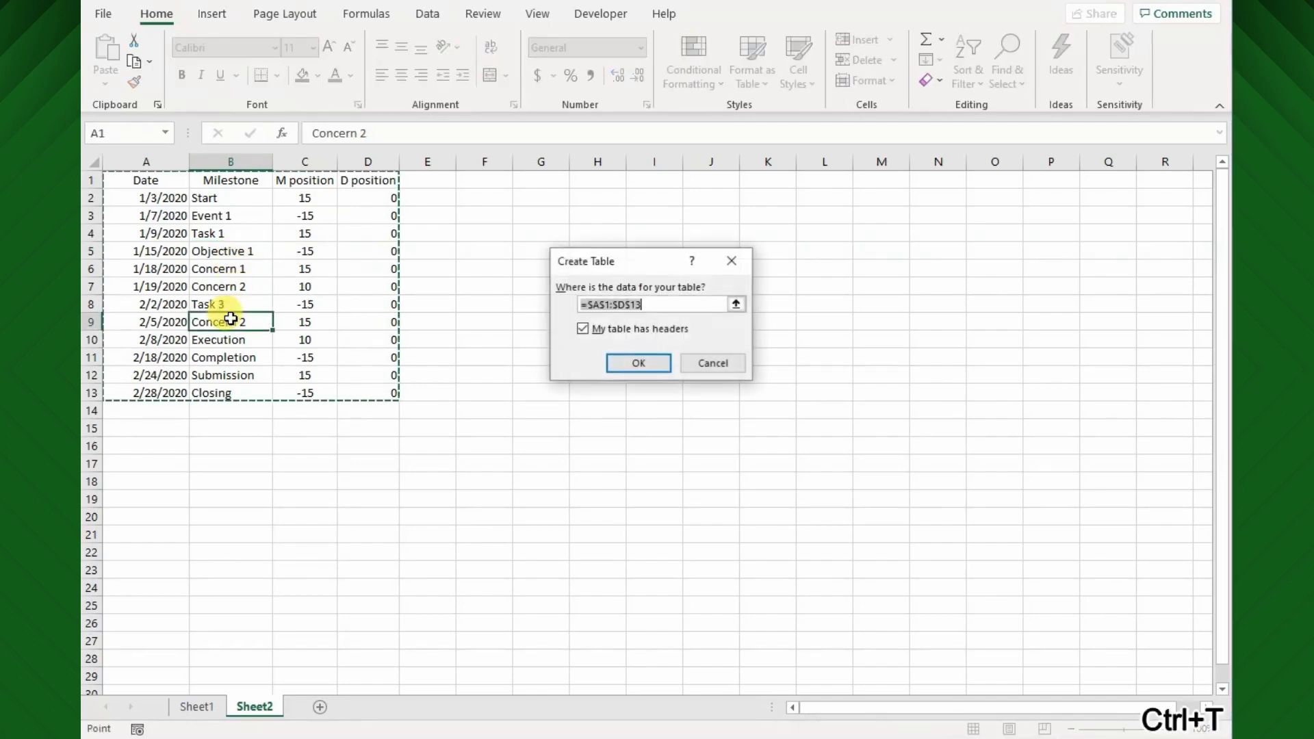
{"action": "left_click", "coordinate": [647, 361]}
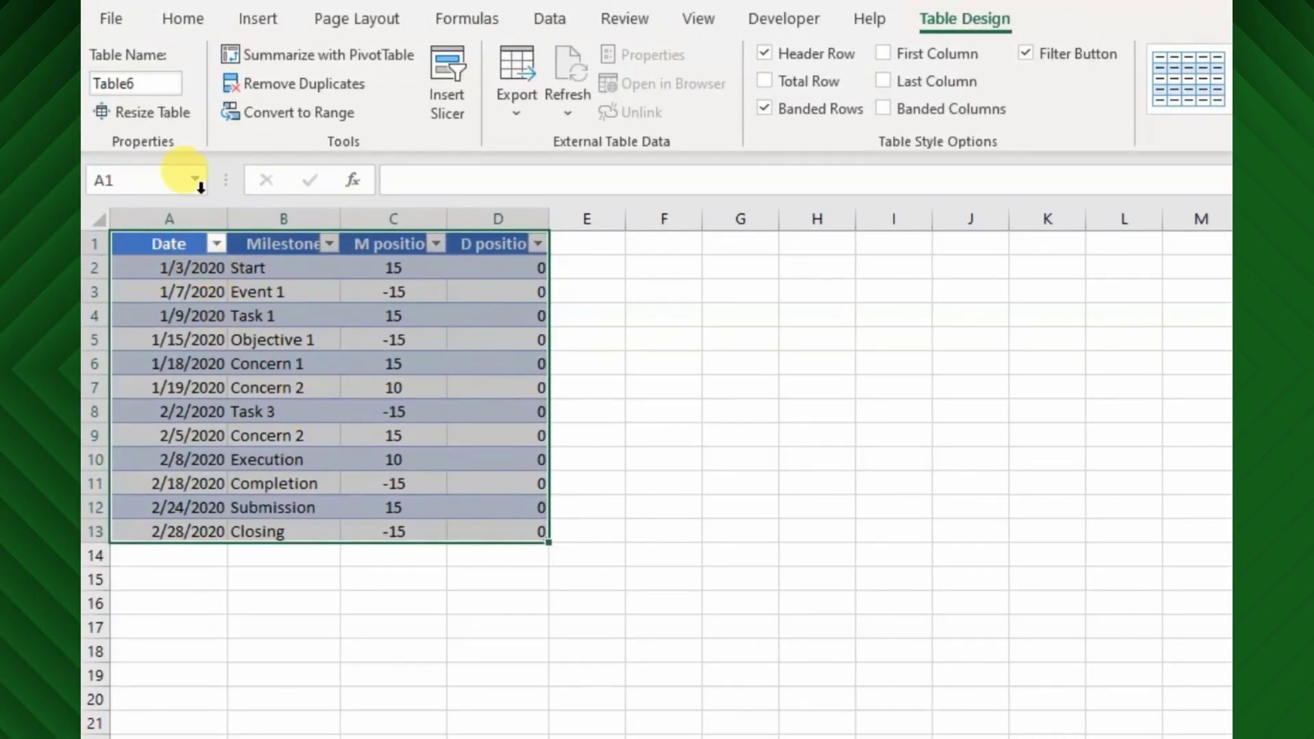
Step: Insert the recommended Clustered Column chart based on the whole milestone table
{"action": "left_click", "coordinate": [258, 17]}
{"action": "left_click", "coordinate": [668, 88]}
{"action": "left_click", "coordinate": [602, 390]}
{"action": "left_click", "coordinate": [601, 630]}
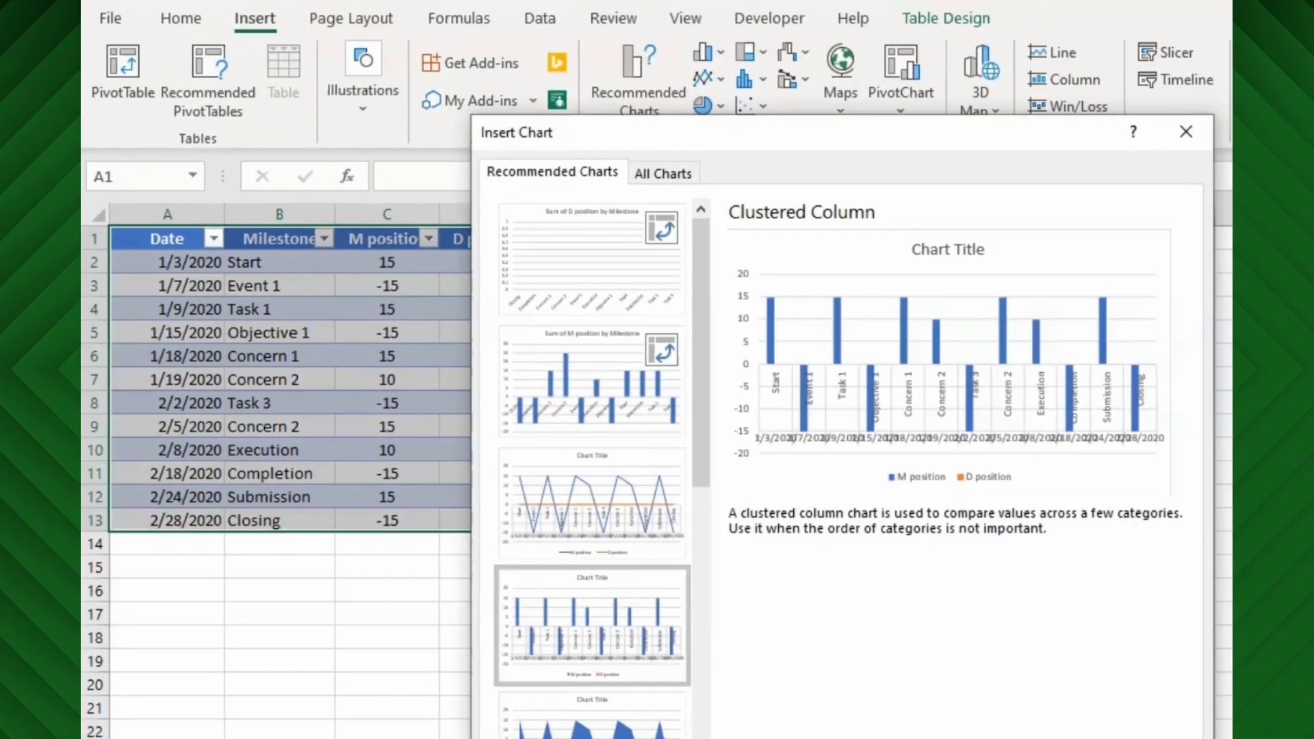
{"action": "left_click", "coordinate": [865, 637]}
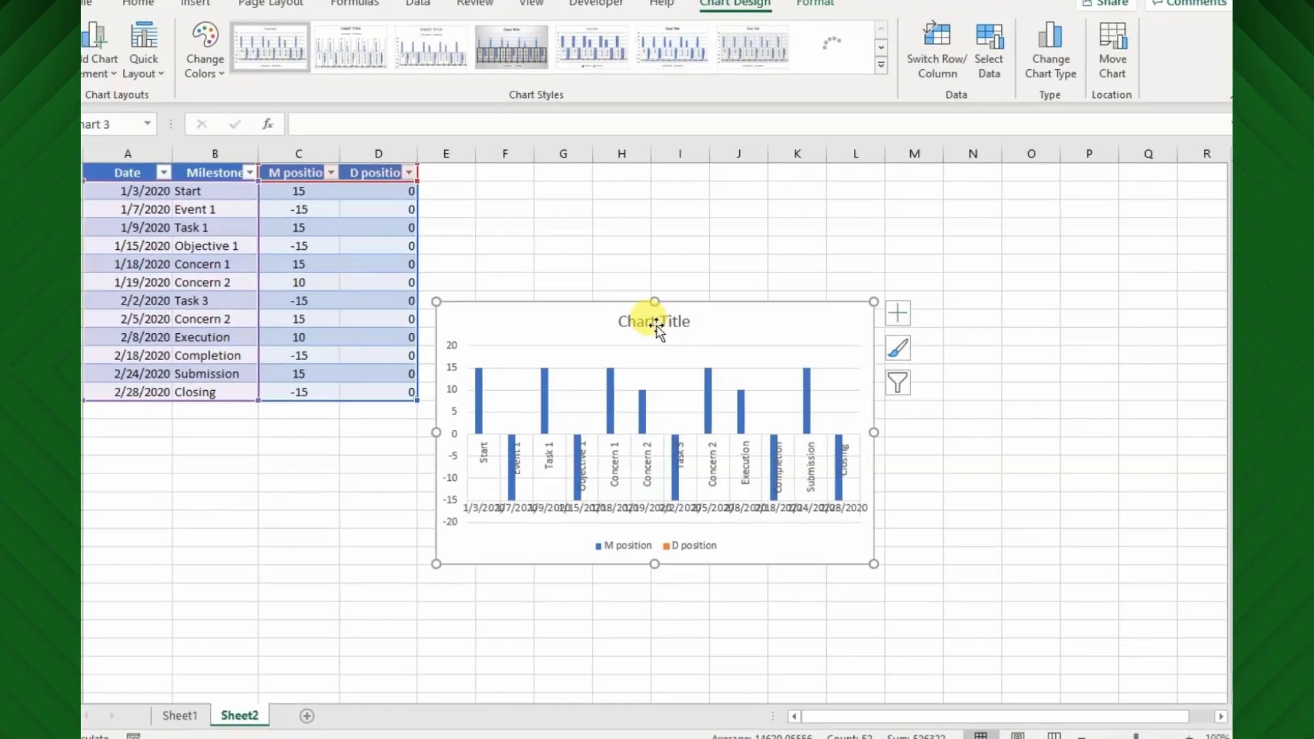
Step: Delete the title, legend and gridlines from the column chart
{"action": "left_click", "coordinate": [653, 323]}
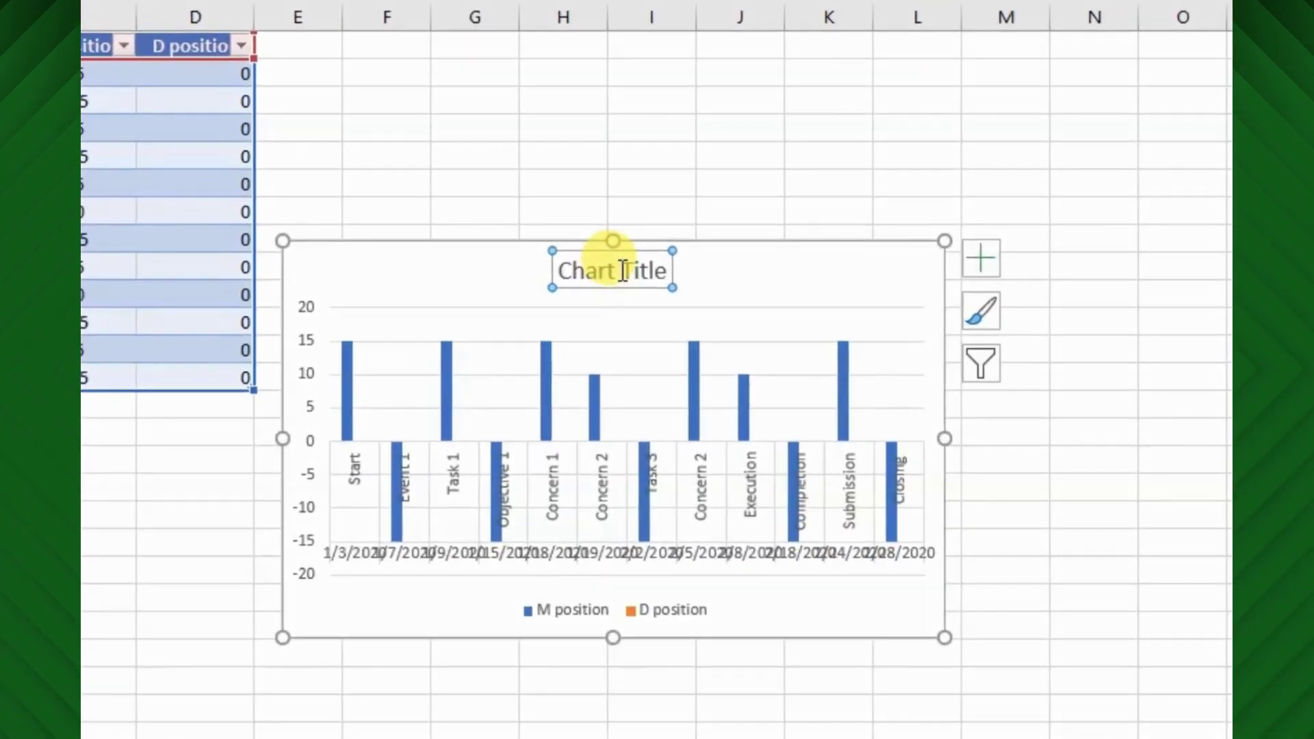
{"action": "key", "text": "Delete"}
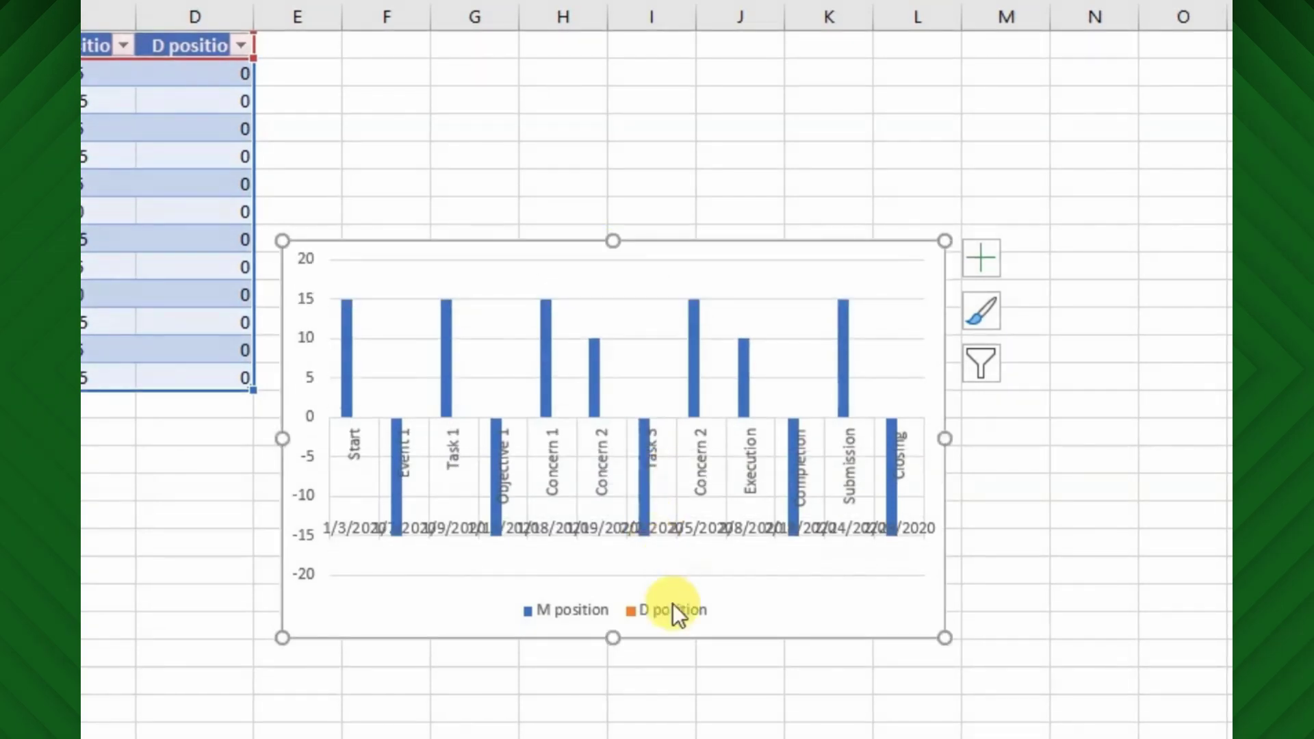
{"action": "left_click", "coordinate": [675, 609]}
{"action": "key", "text": "Delete"}
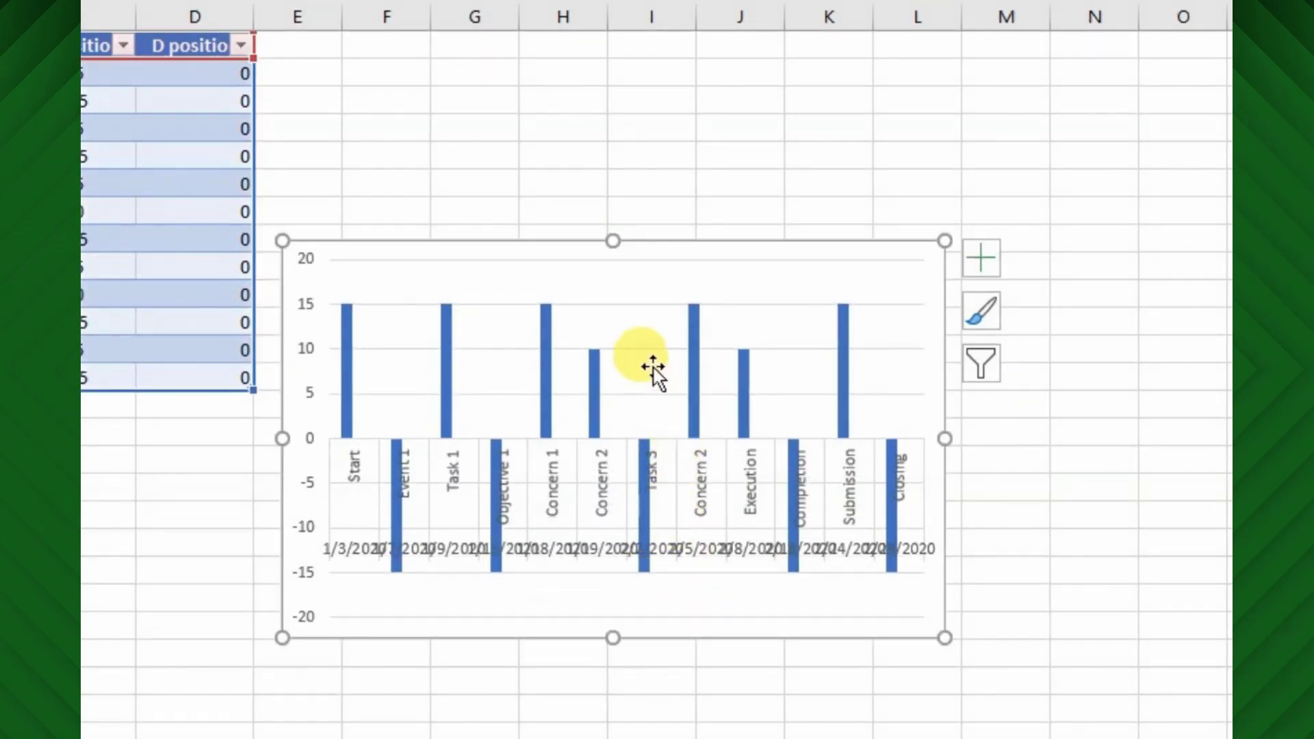
{"action": "left_click", "coordinate": [651, 347]}
{"action": "key", "text": "Delete"}
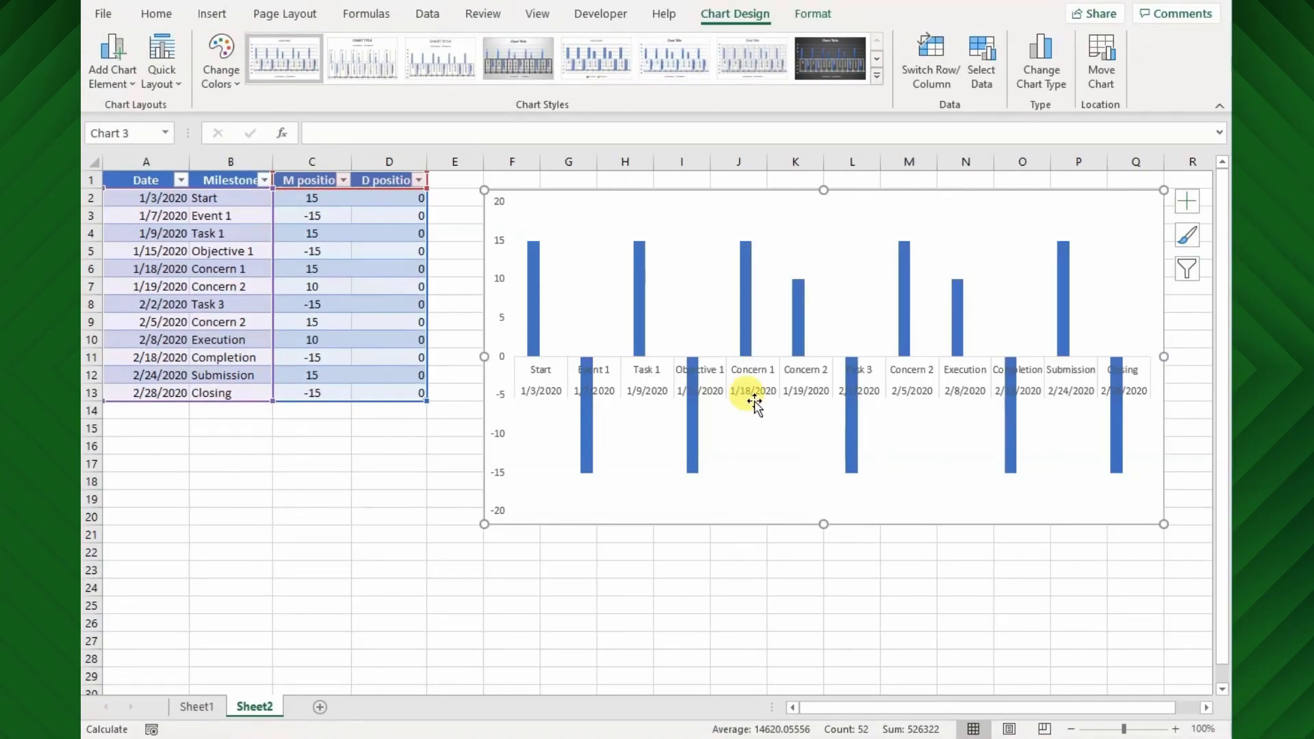
Step: Plot the "M position" series on the secondary axis with 0% series overlap and 150% gap width
{"action": "left_click", "coordinate": [758, 459]}
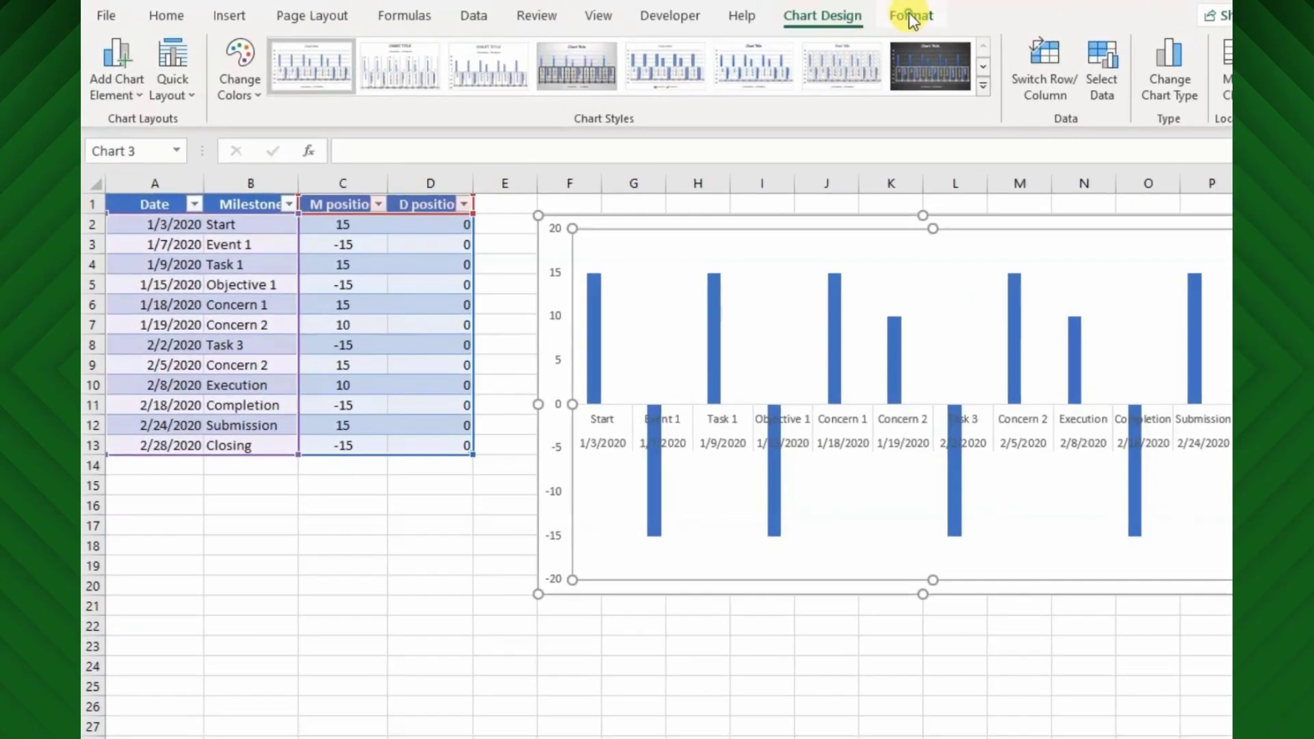
{"action": "left_click", "coordinate": [812, 14]}
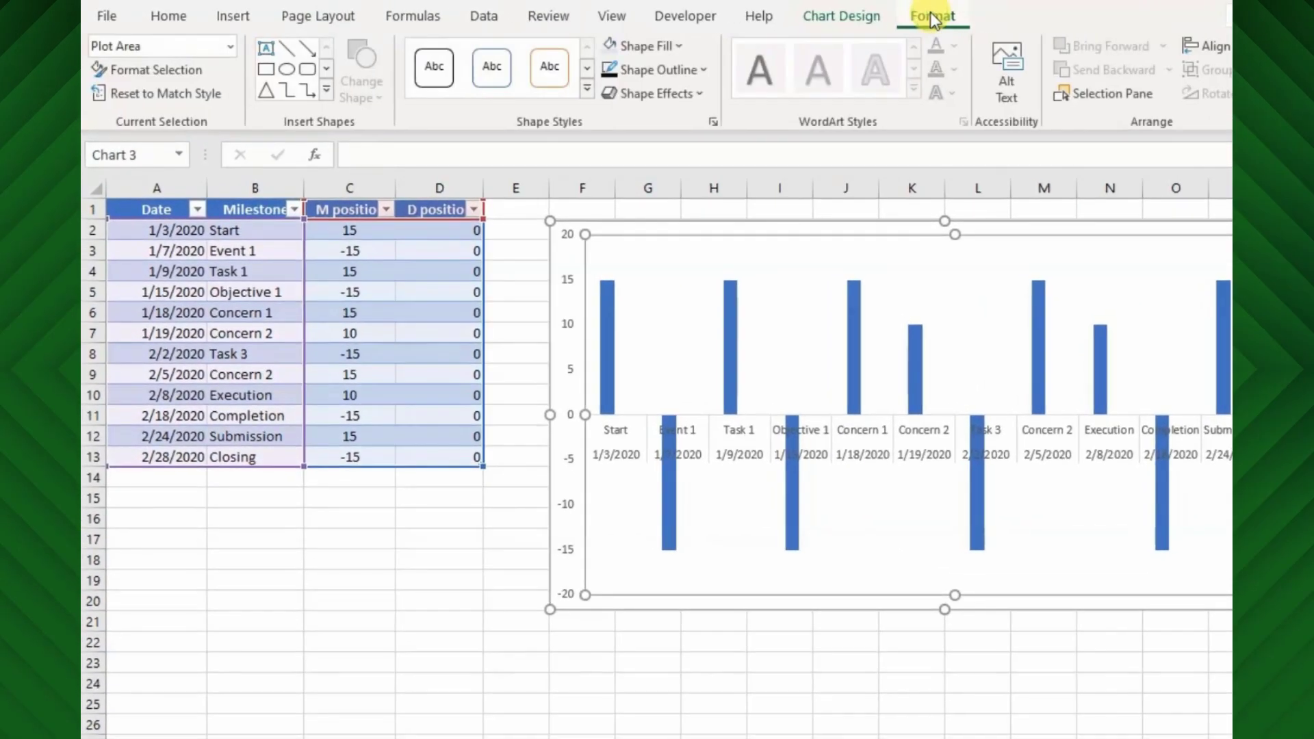
{"action": "left_click", "coordinate": [226, 45]}
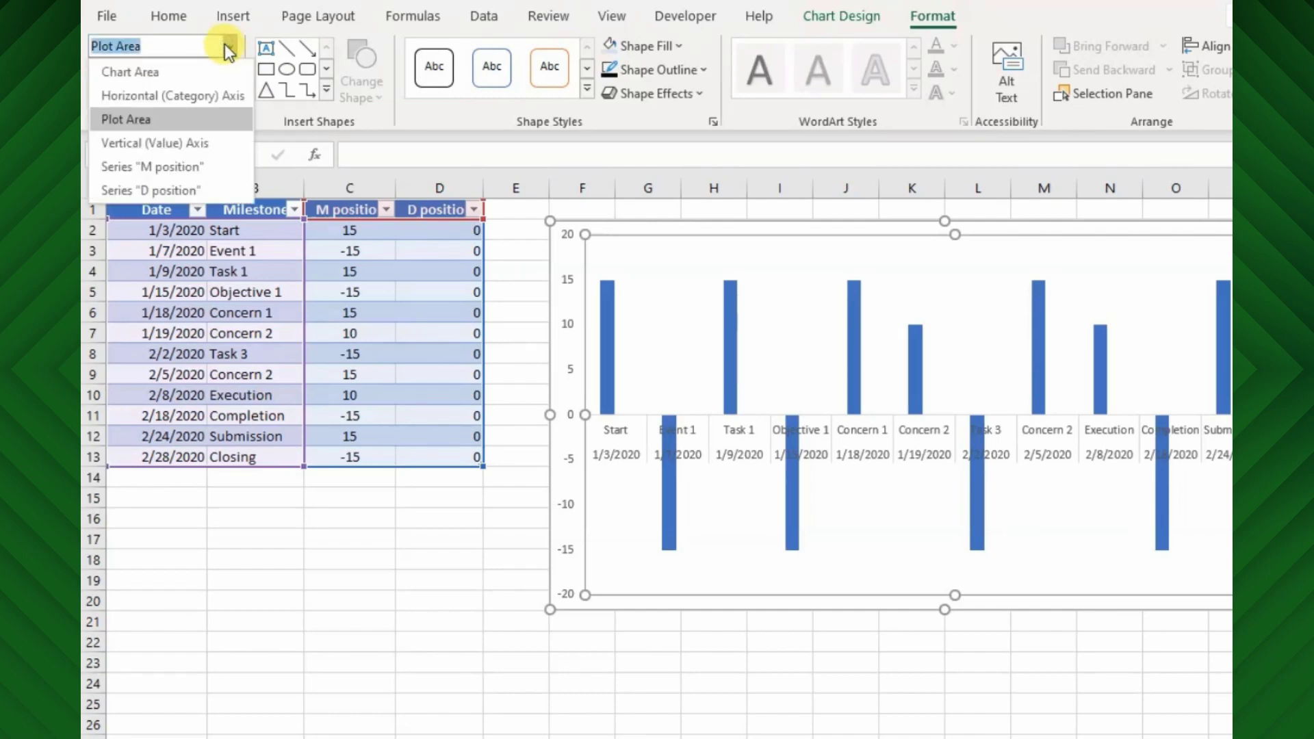
{"action": "left_click", "coordinate": [186, 166]}
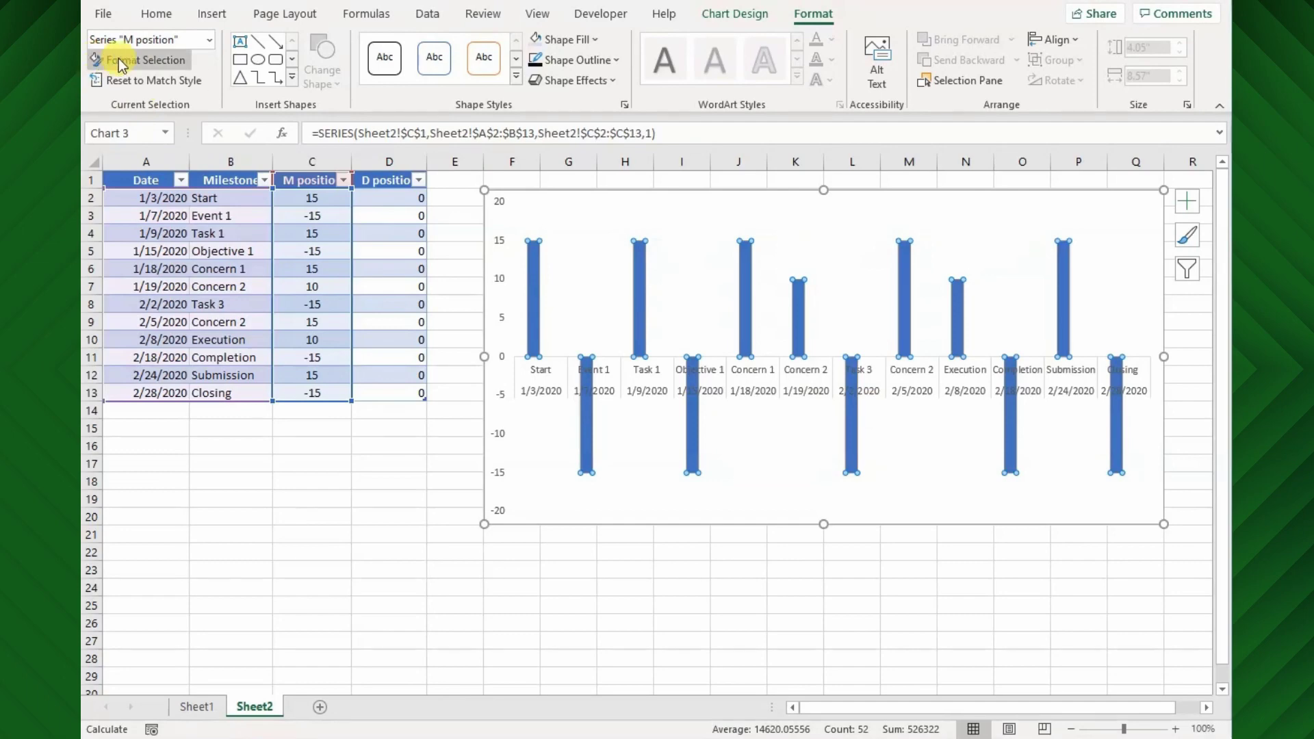
{"action": "left_click", "coordinate": [186, 60]}
{"action": "left_click", "coordinate": [1033, 339]}
{"action": "left_click", "coordinate": [1168, 362]}
{"action": "type", "text": "0"}
{"action": "left_click", "coordinate": [1150, 385]}
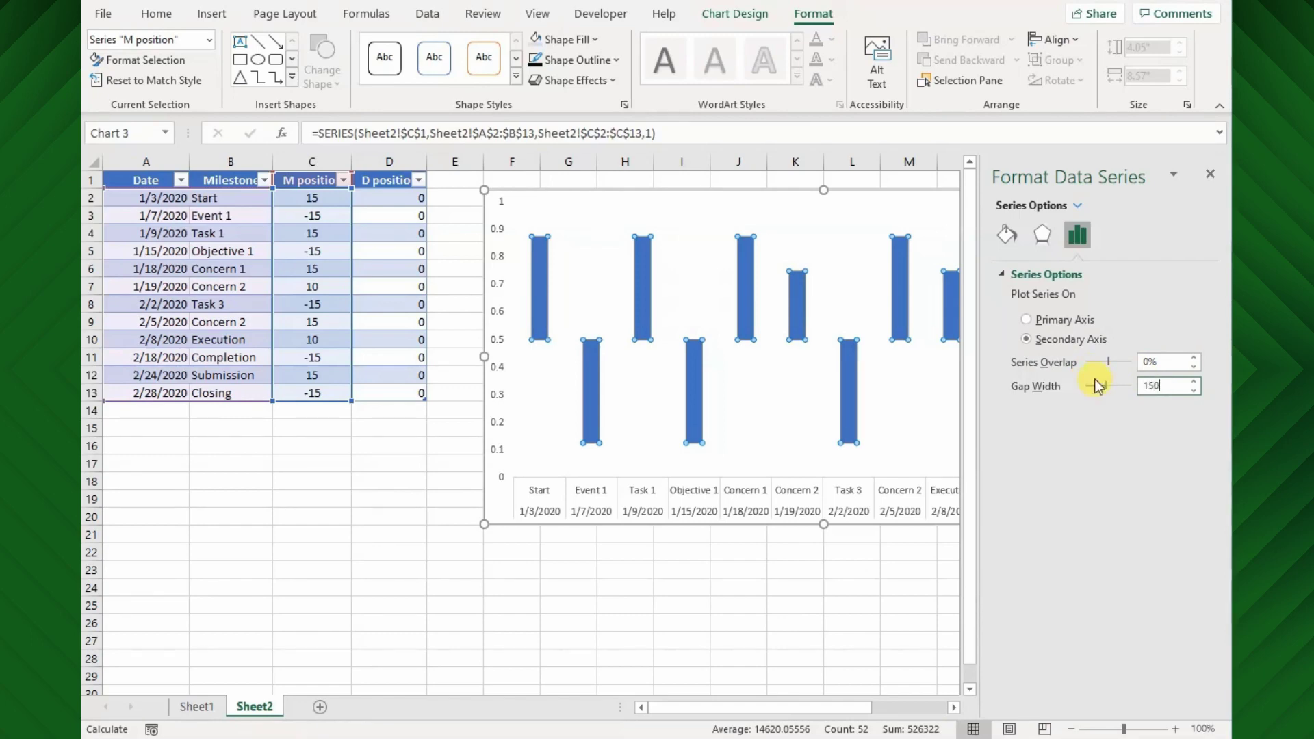
{"action": "left_click", "coordinate": [1160, 365]}
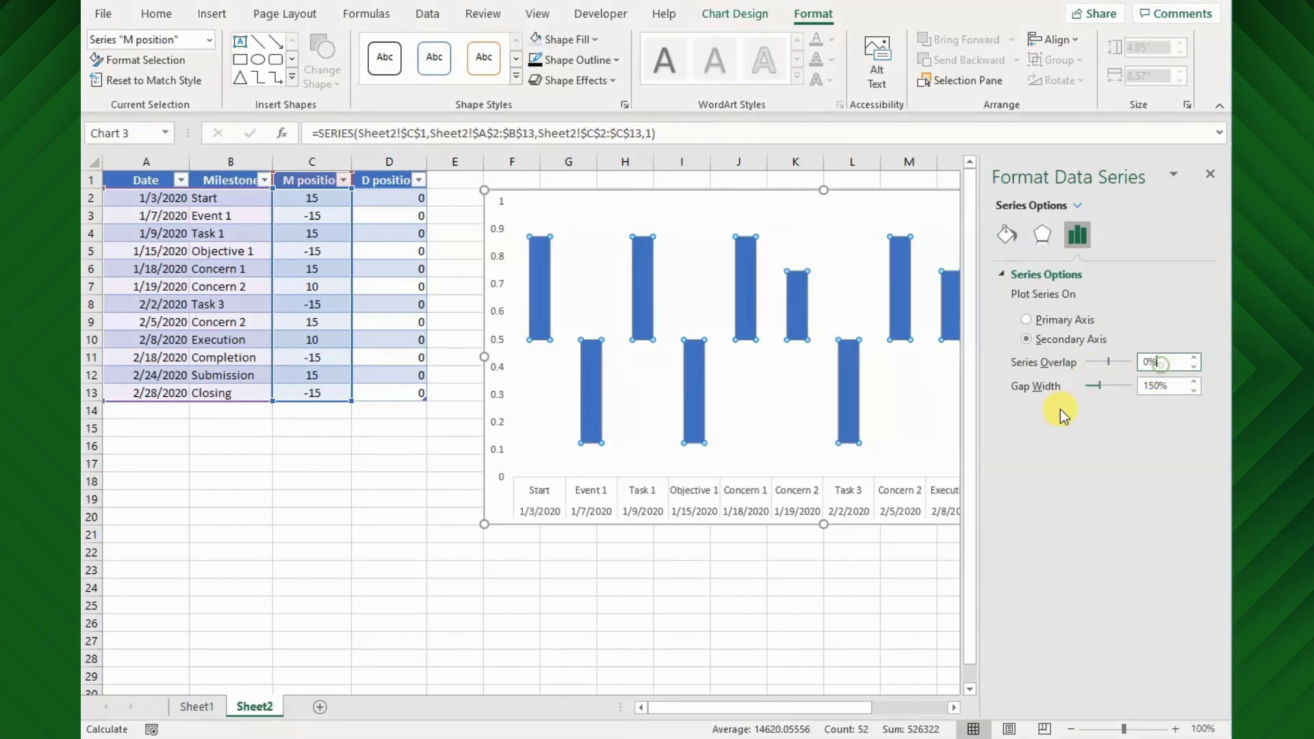
Step: Change the chart type of the "D position" series to Line with Markers, keeping it on the primary axis
{"action": "left_click", "coordinate": [209, 41]}
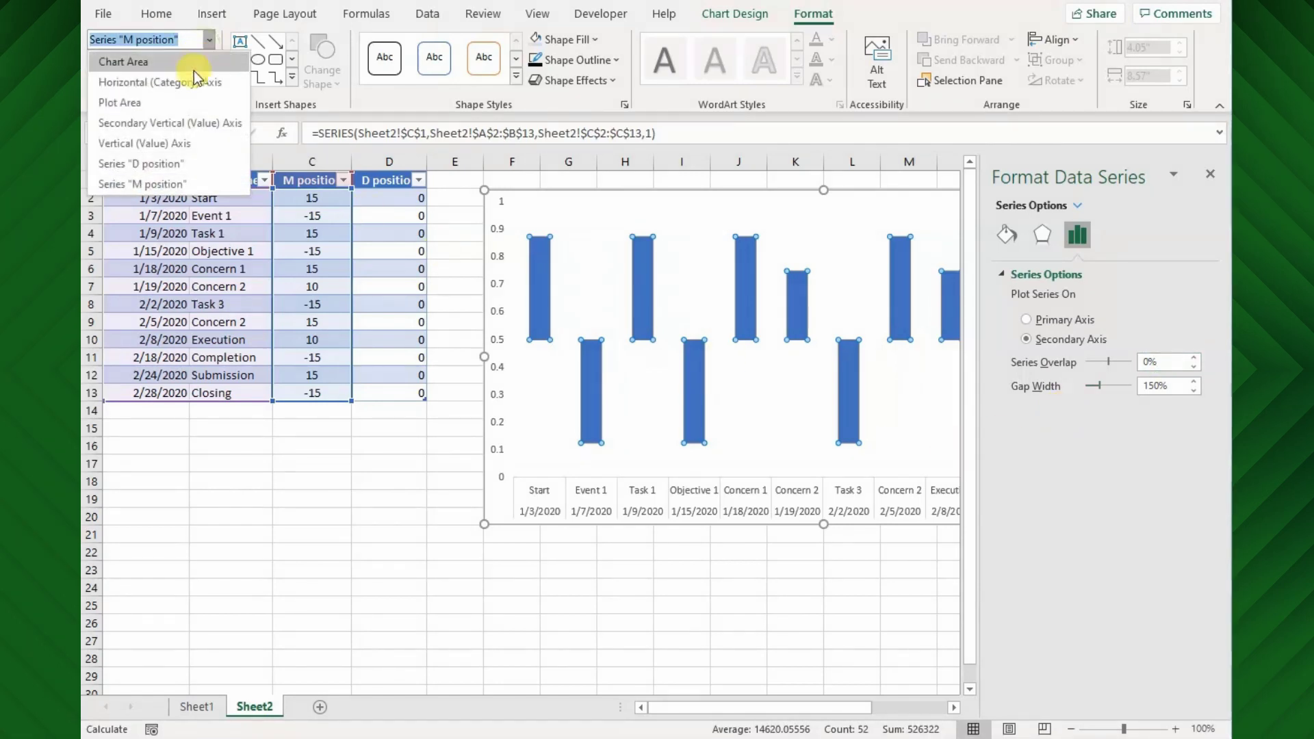
{"action": "left_click", "coordinate": [163, 165]}
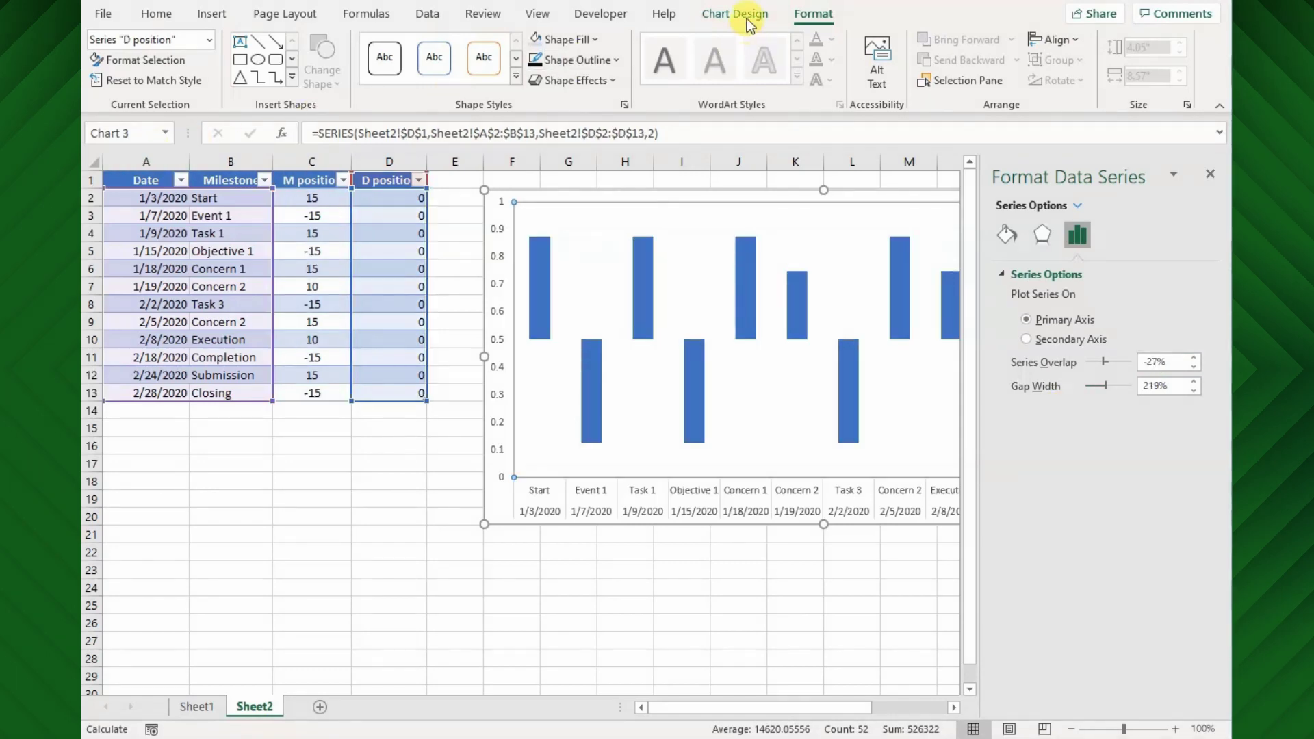
{"action": "left_click", "coordinate": [748, 15]}
{"action": "key", "text": "ctrl+z"}
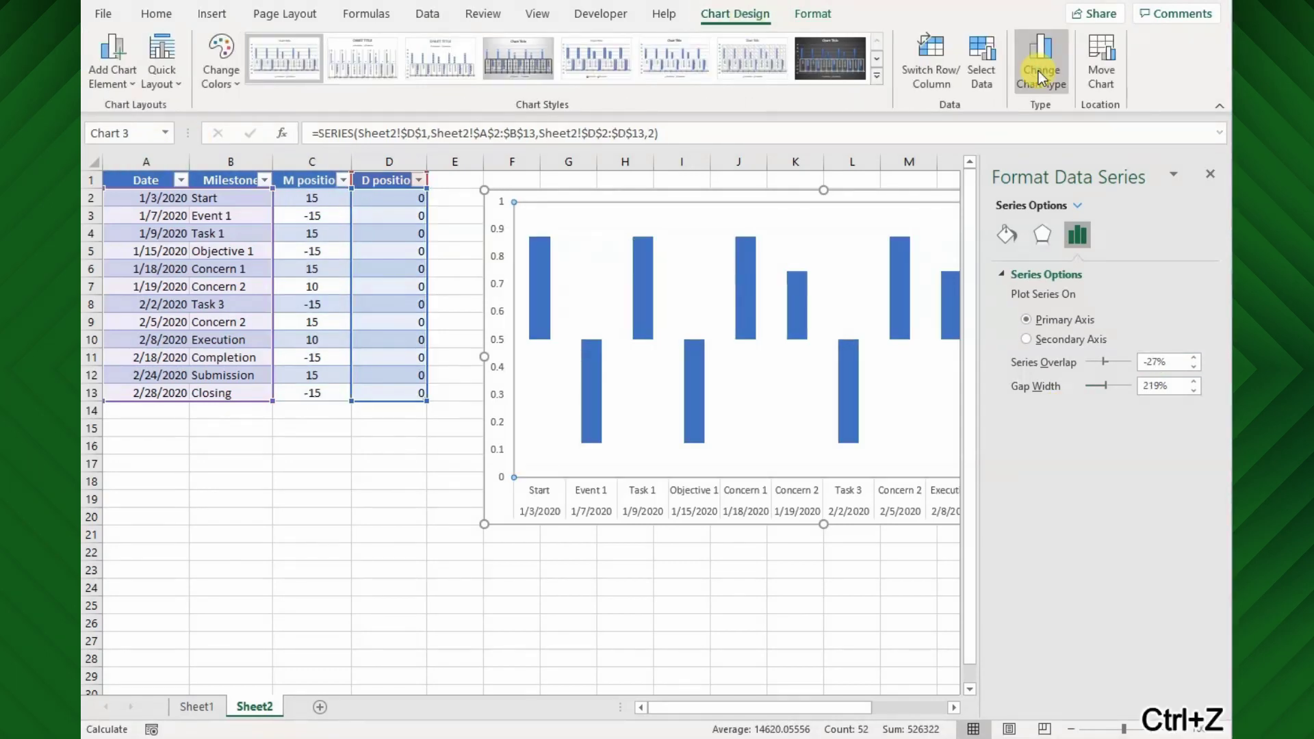
{"action": "left_click", "coordinate": [1037, 72]}
{"action": "left_click", "coordinate": [813, 512]}
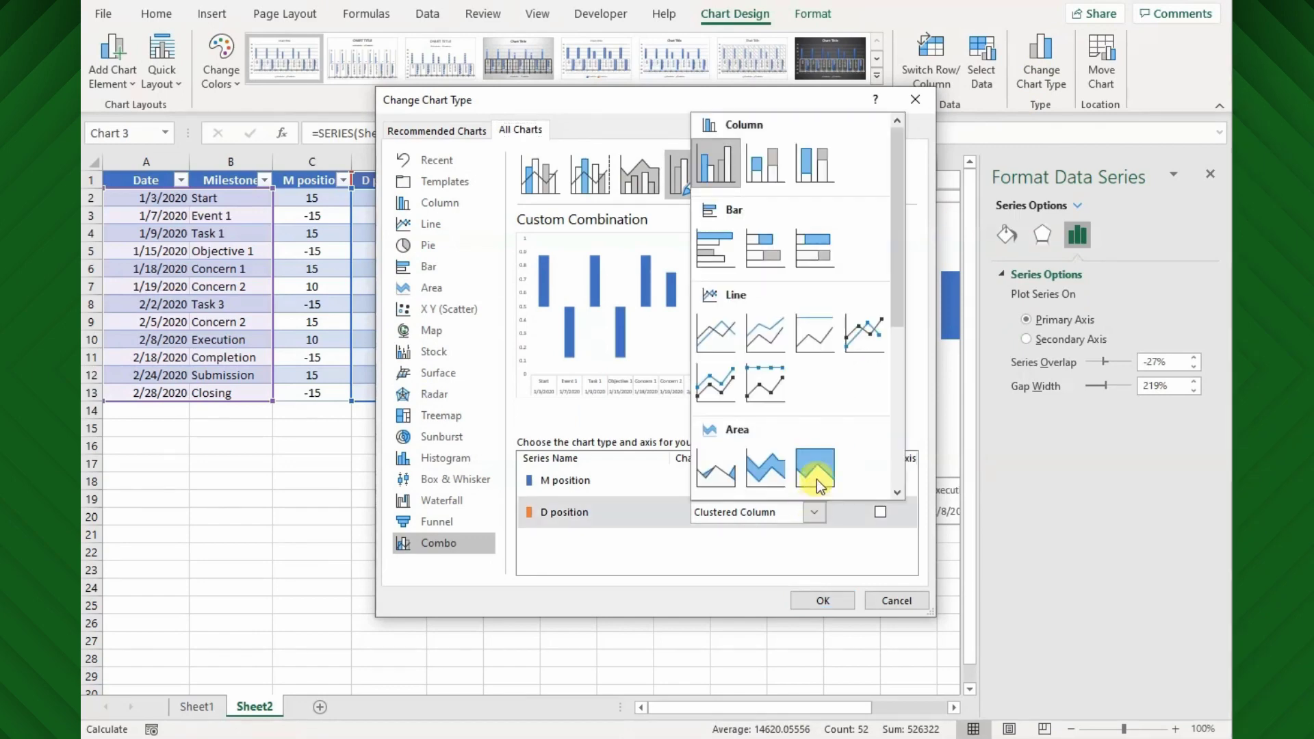
{"action": "left_click", "coordinate": [856, 334]}
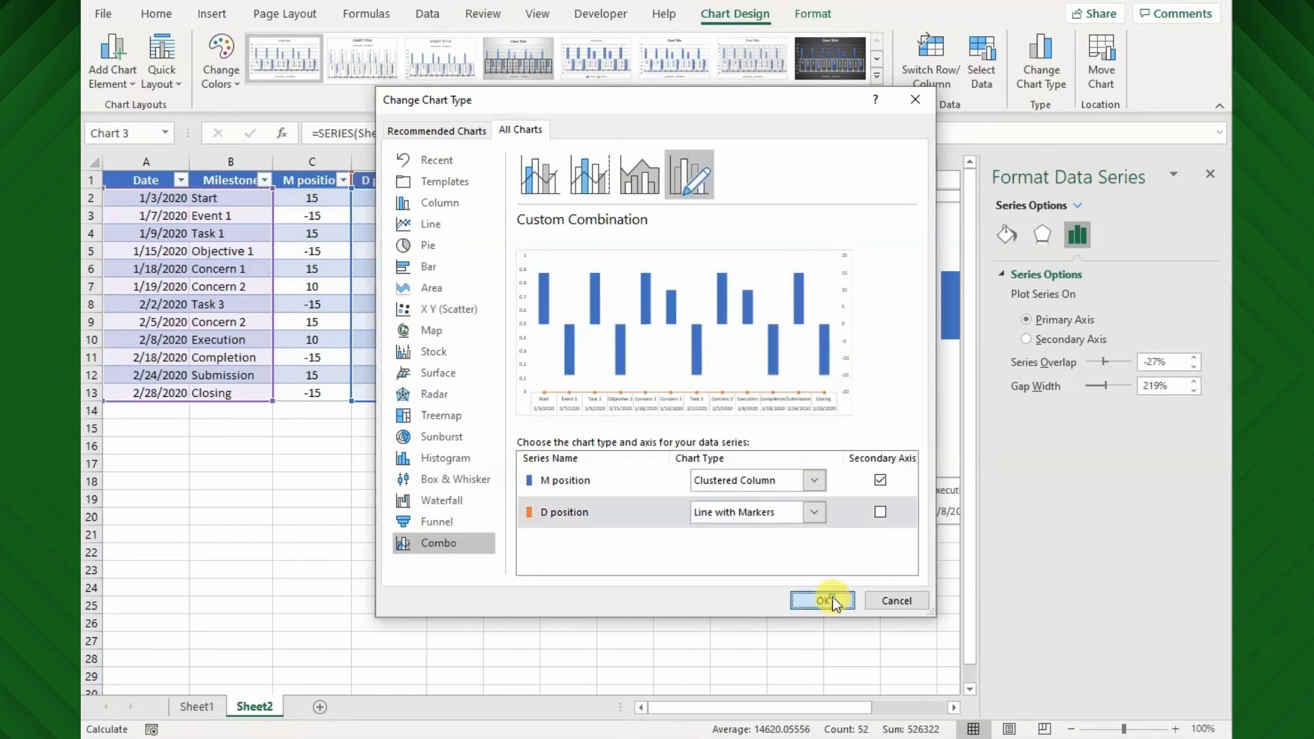
{"action": "left_click", "coordinate": [832, 594]}
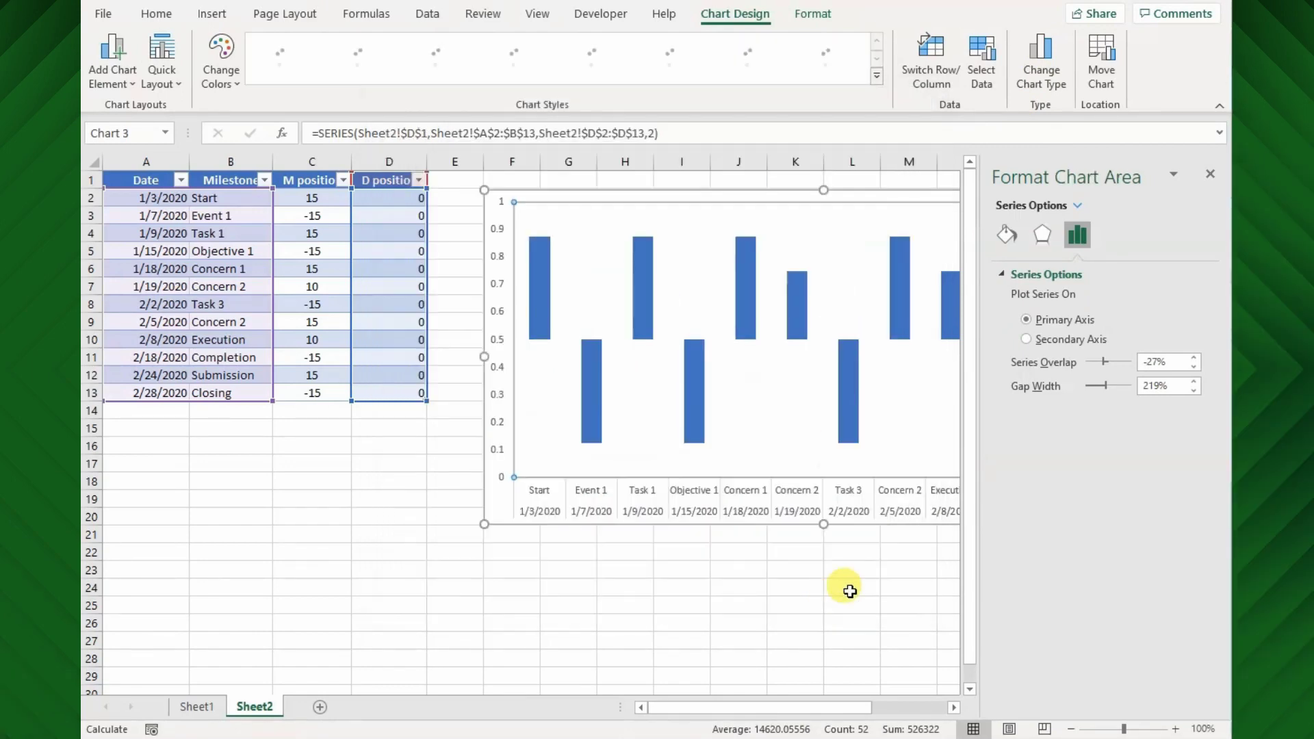
Step: Set the horizontal axis labels of the "M position" series to the milestone names in Sheet2!$B$2:$B$13
{"action": "right_click", "coordinate": [654, 428]}
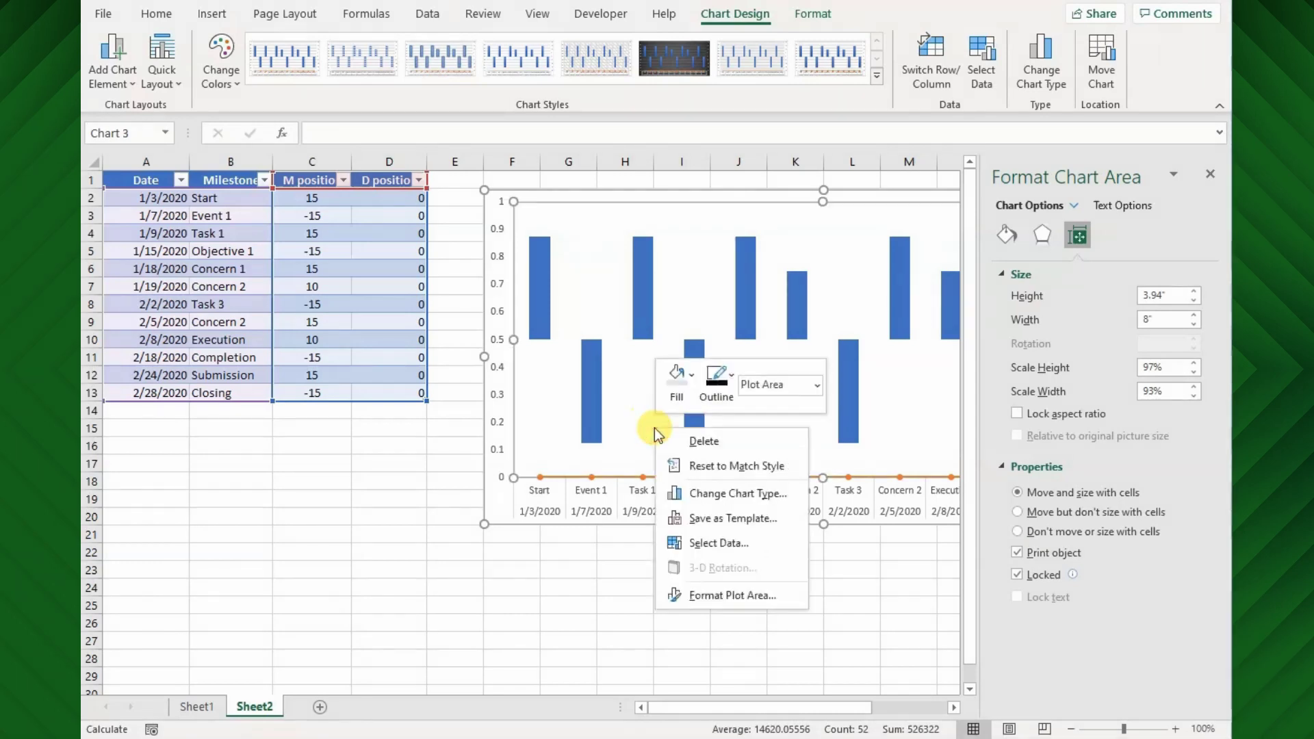
{"action": "left_click", "coordinate": [698, 548]}
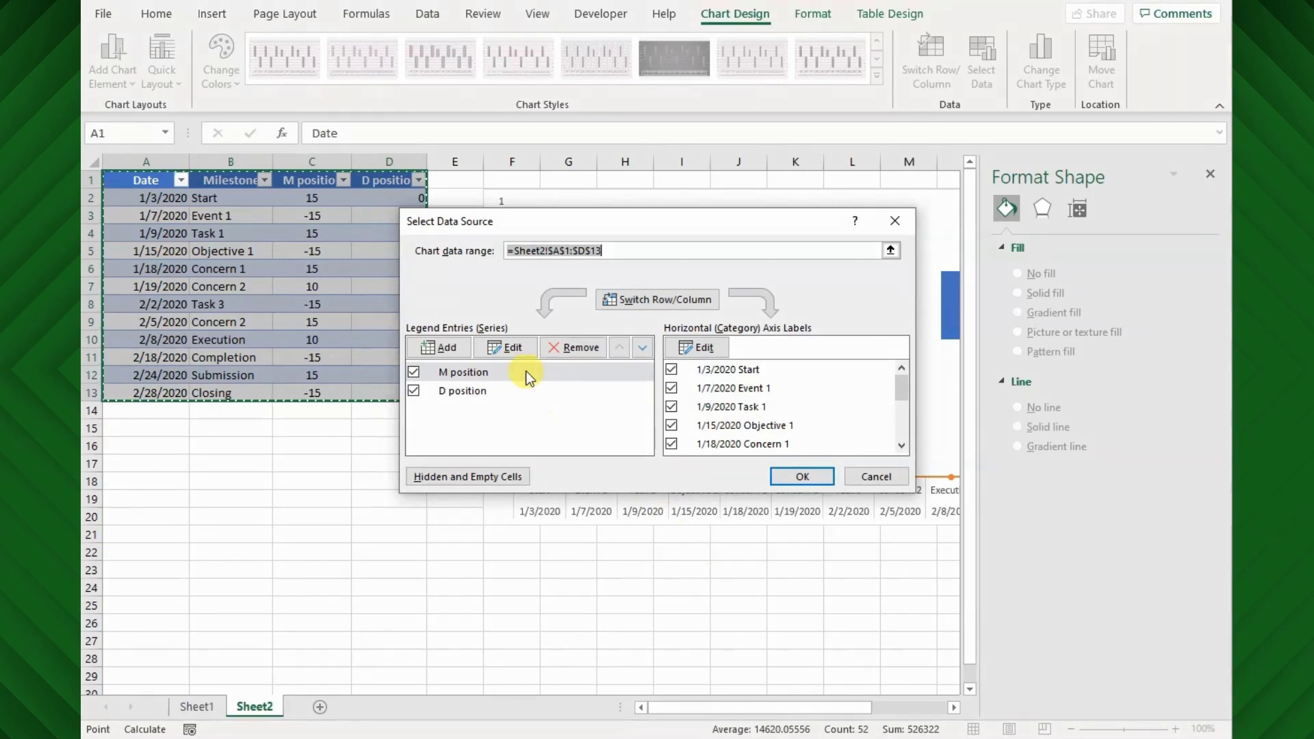
{"action": "left_click", "coordinate": [526, 371]}
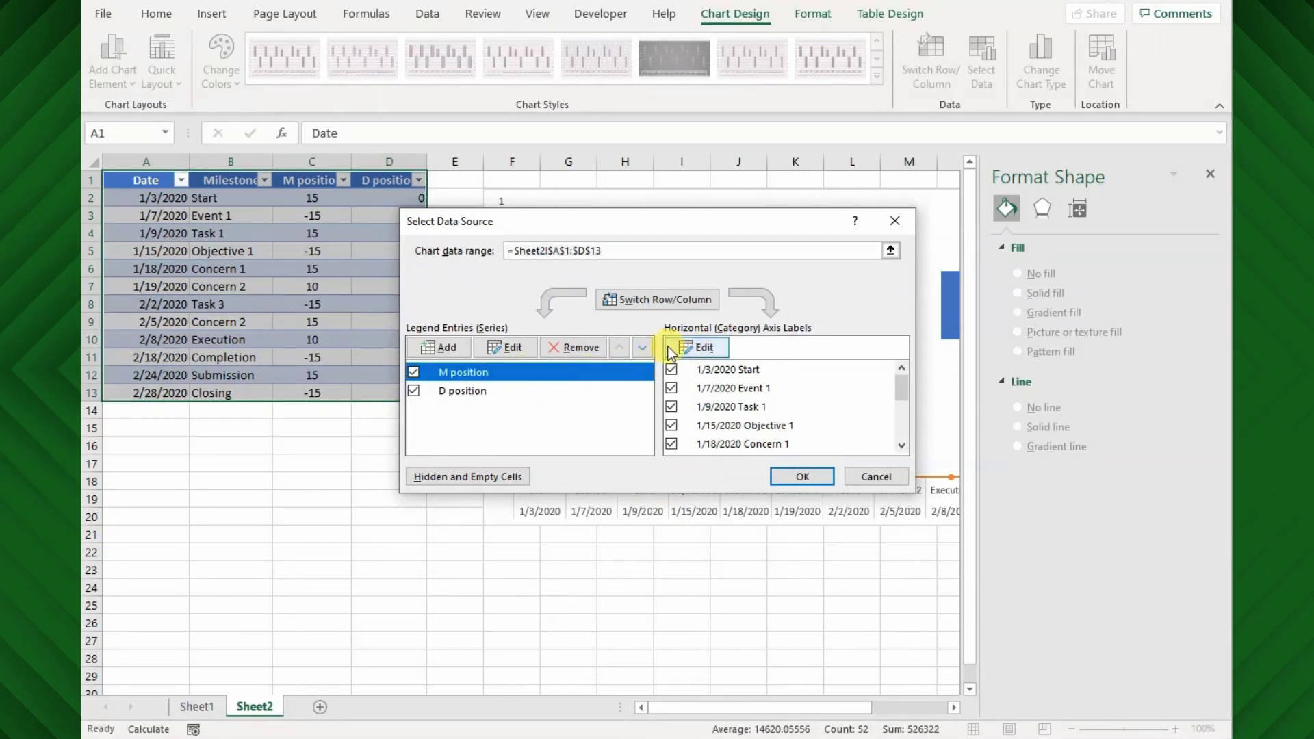
{"action": "left_click", "coordinate": [694, 345]}
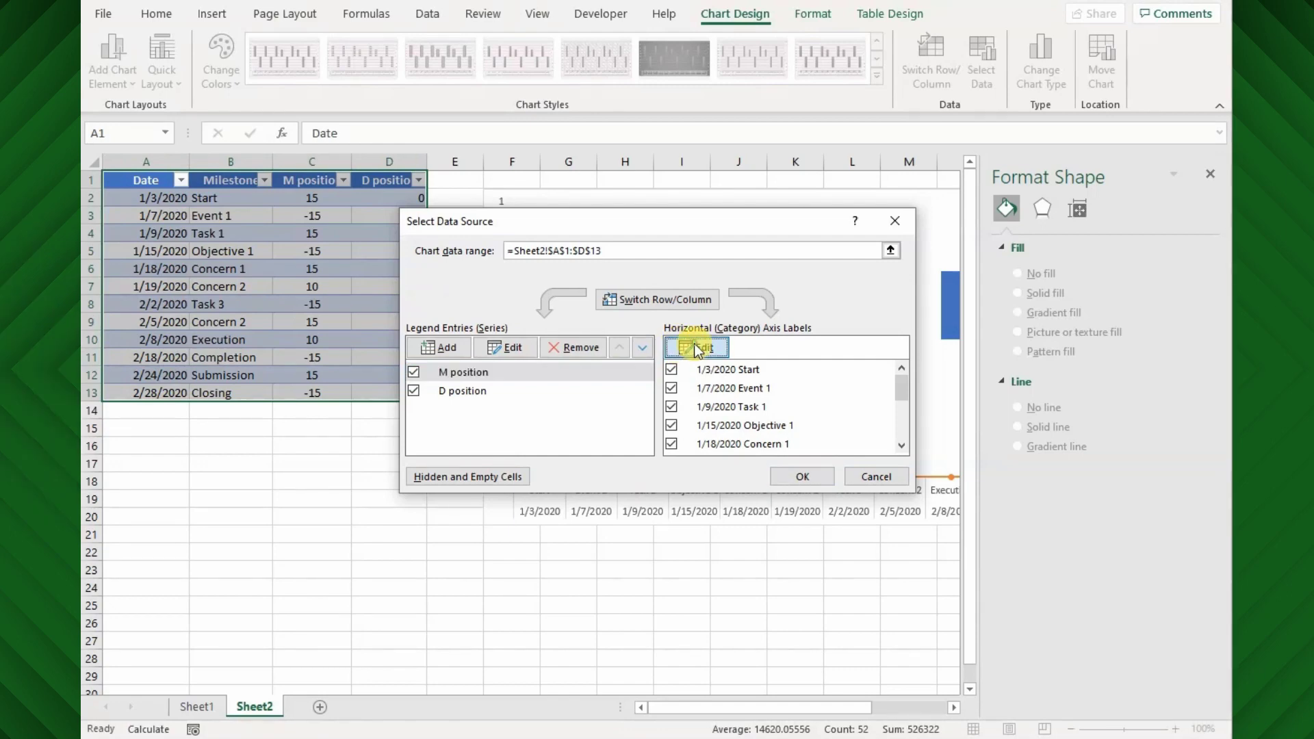
{"action": "key", "text": "BackSpace"}
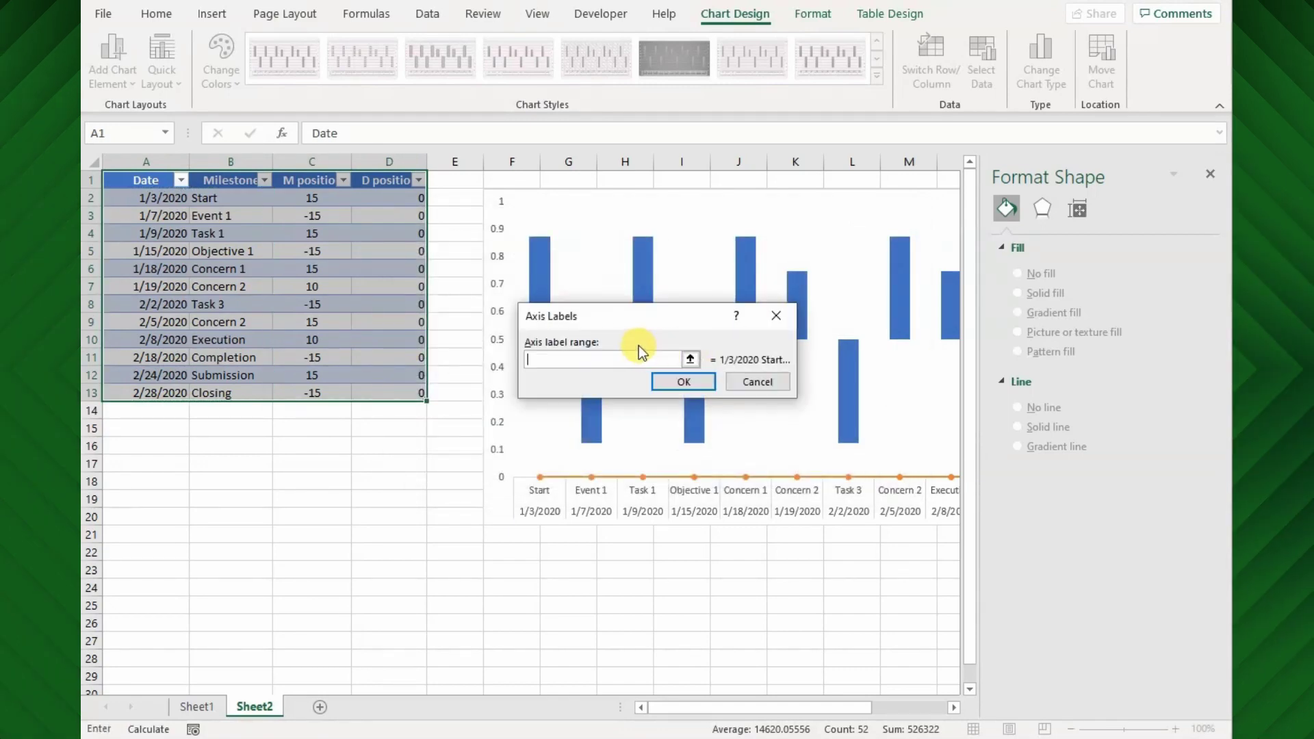
{"action": "left_click_drag", "start_coordinate": [230, 200], "coordinate": [253, 390]}
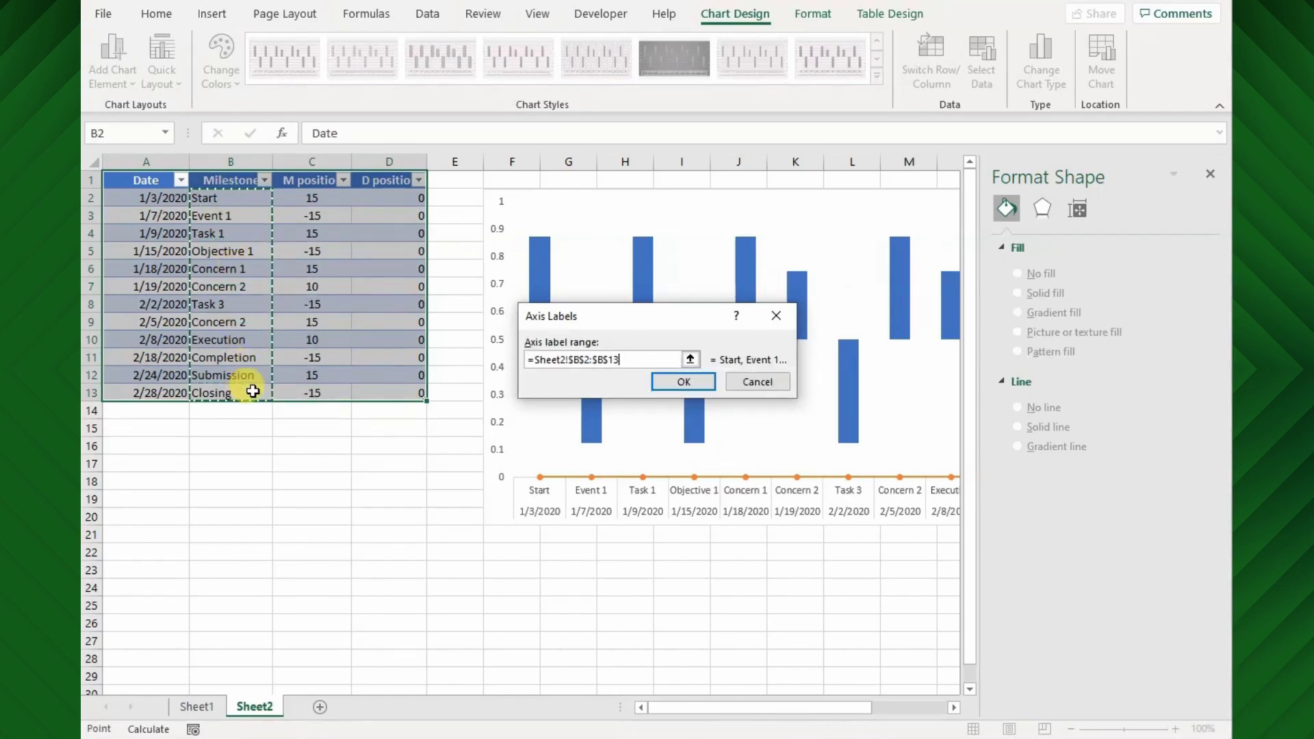
{"action": "key", "text": "Return"}
Step: Set the horizontal axis labels of the "D position" series to the dates in Sheet2!$A$2:$A$13 and apply the data source changes
{"action": "left_click", "coordinate": [480, 391]}
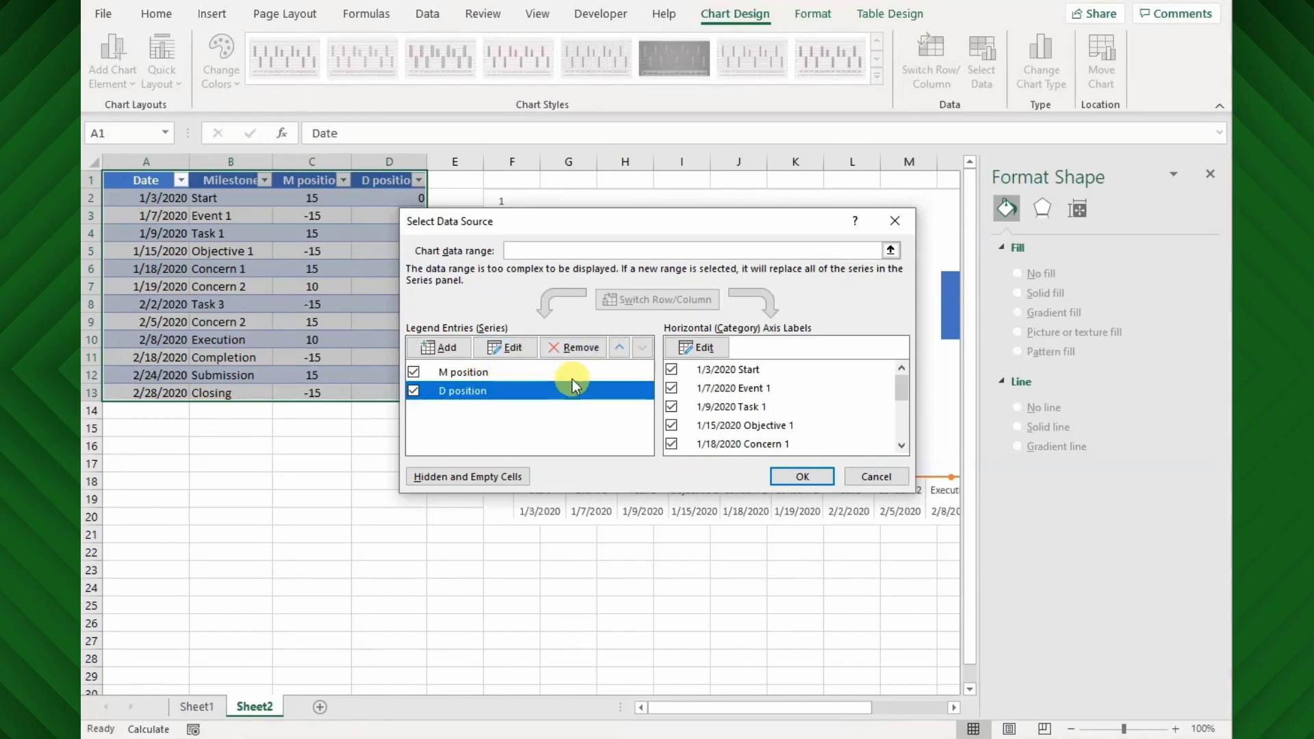
{"action": "left_click", "coordinate": [687, 347]}
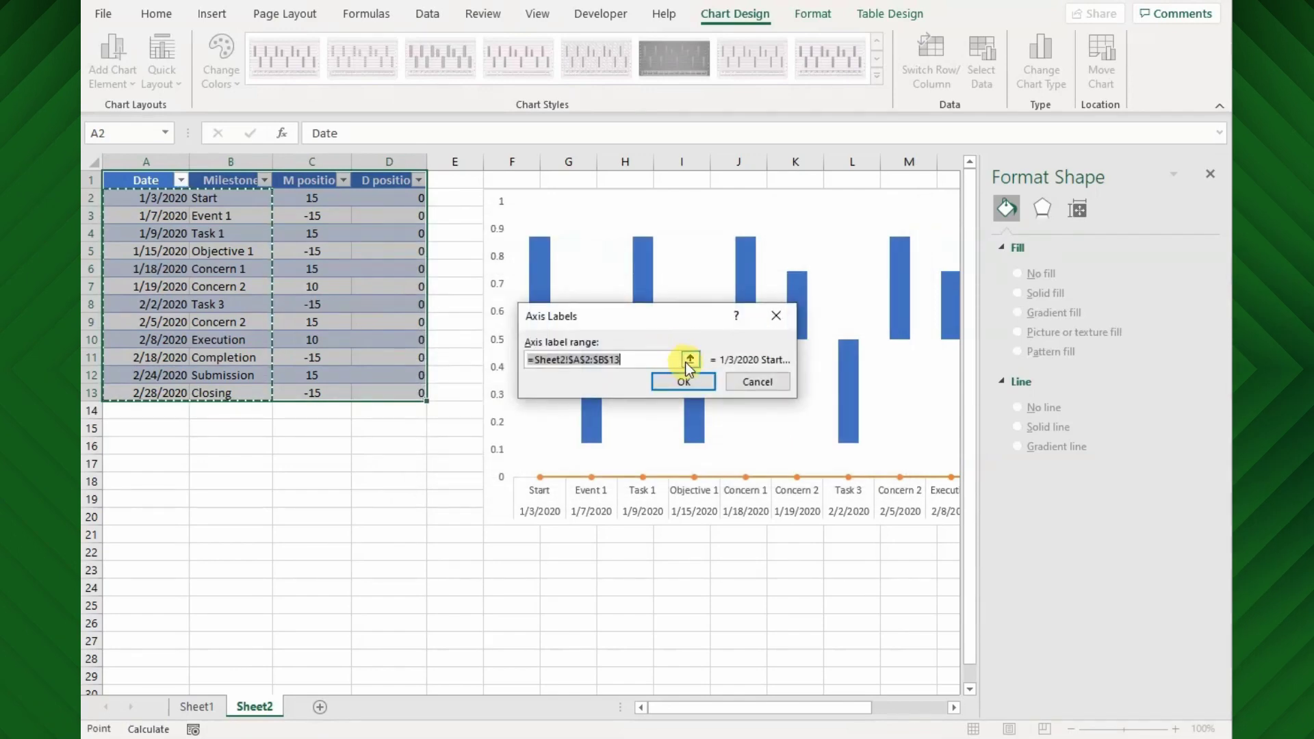
{"action": "key", "text": "BackSpace"}
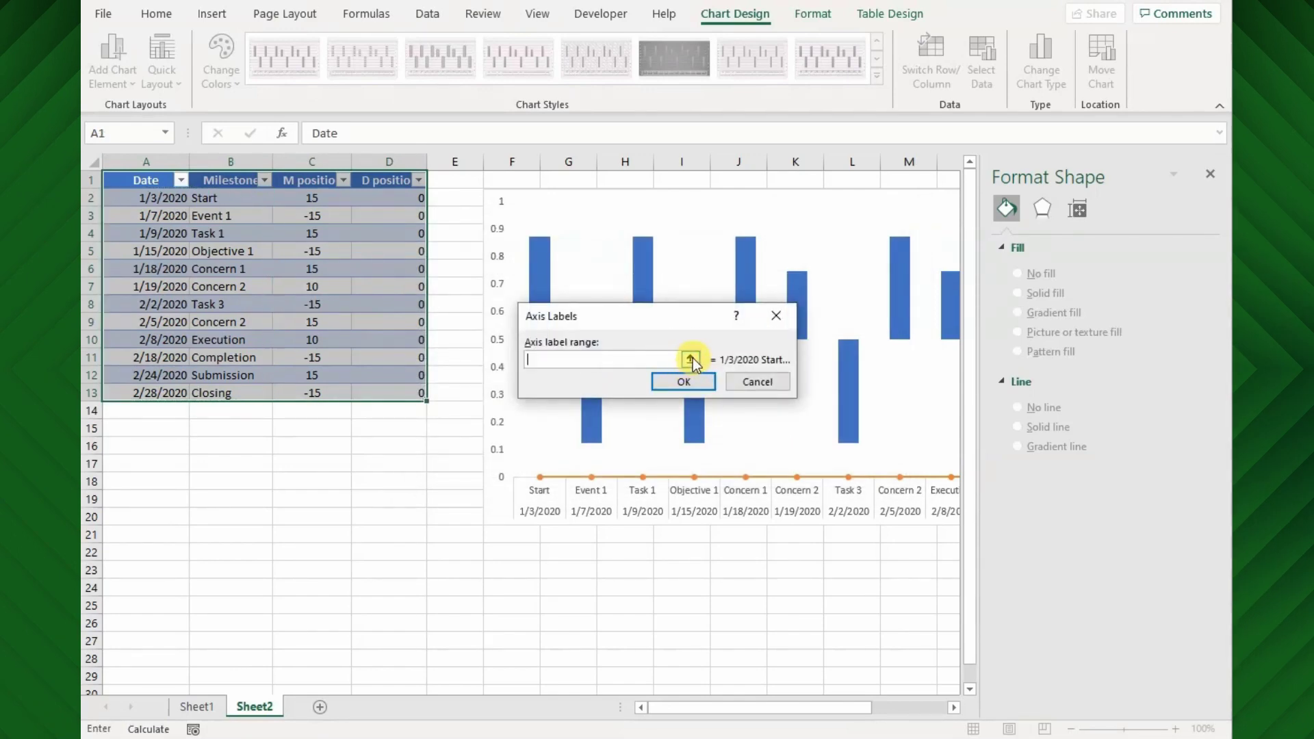
{"action": "left_click", "coordinate": [691, 358]}
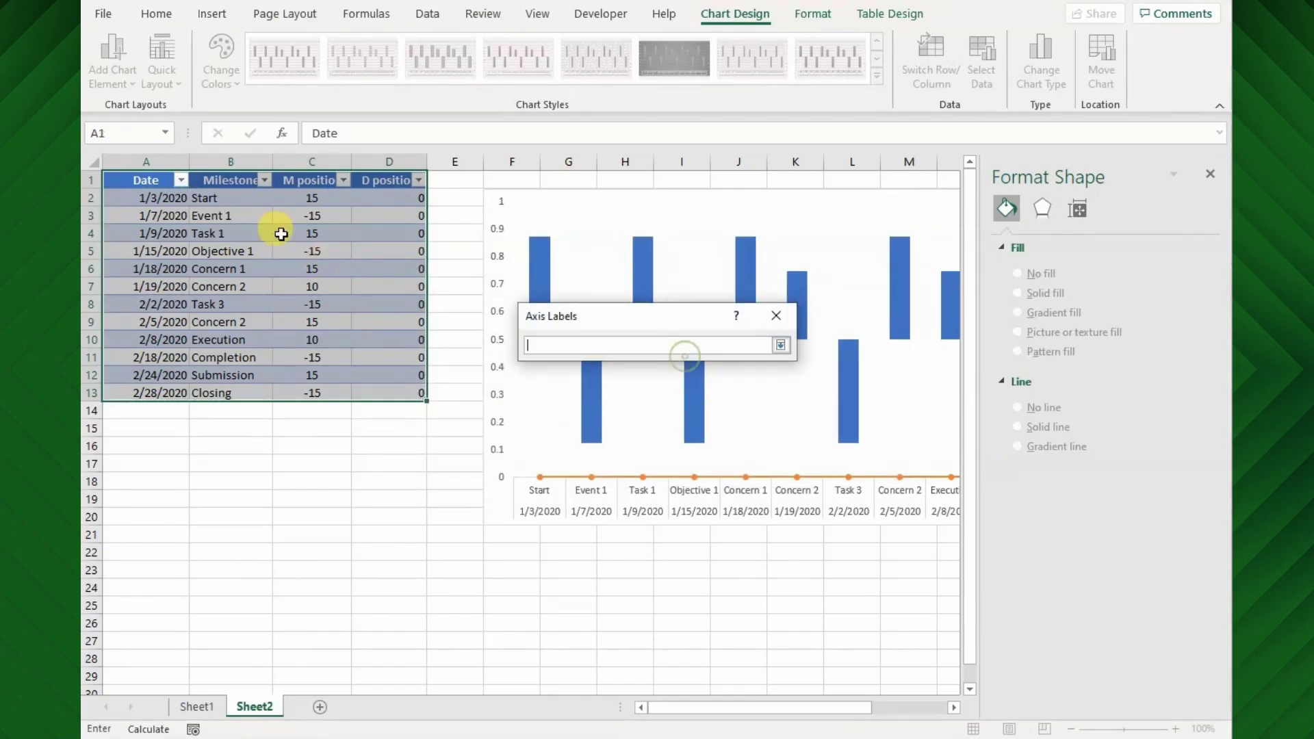
{"action": "left_click_drag", "start_coordinate": [122, 198], "coordinate": [120, 392]}
{"action": "left_click", "coordinate": [621, 360]}
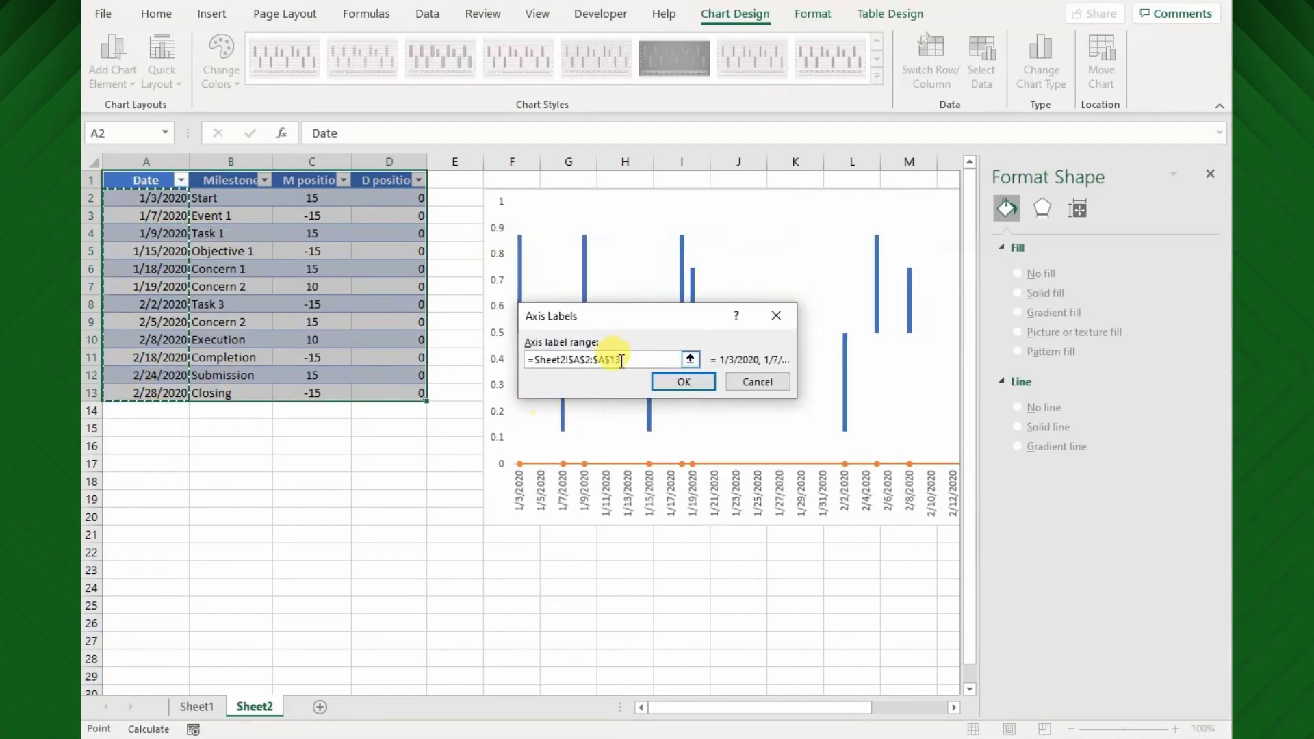
{"action": "left_click", "coordinate": [675, 380]}
{"action": "left_click", "coordinate": [801, 477]}
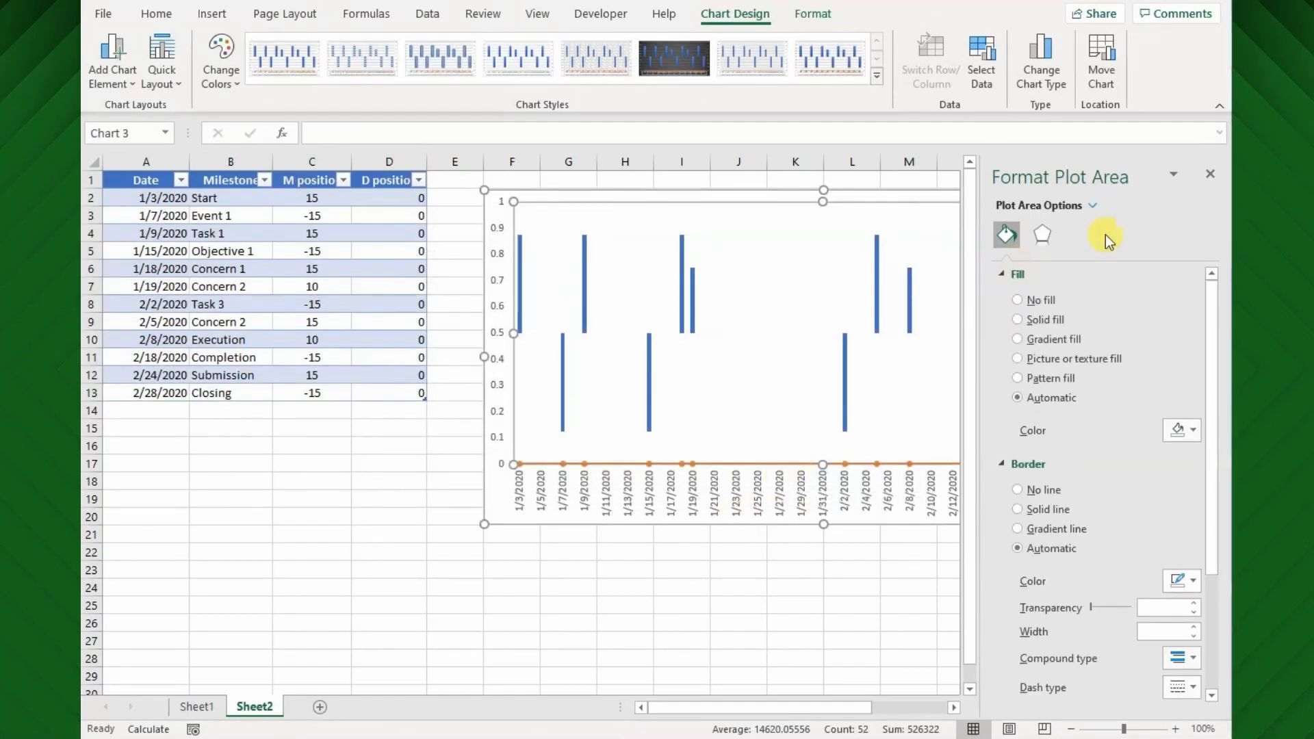
{"action": "left_click", "coordinate": [1209, 175]}
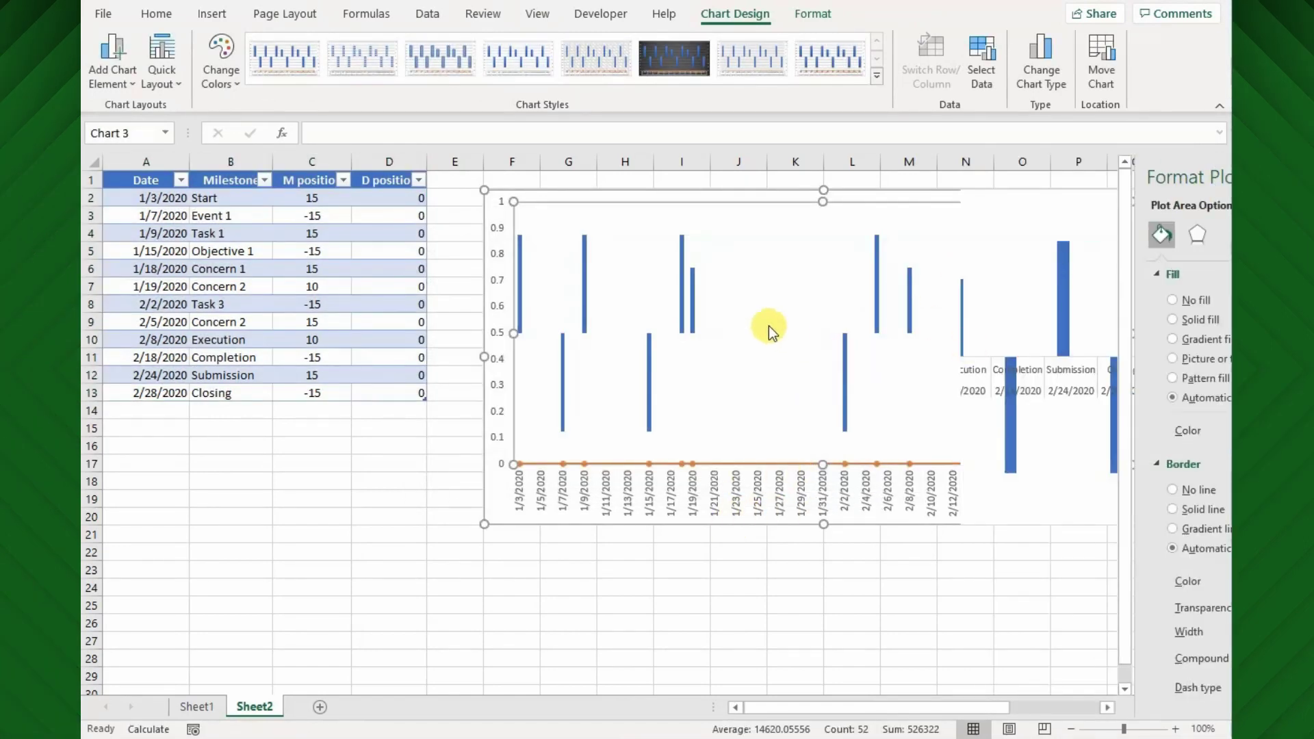
Step: Set the major unit of the chart's horizontal date axis to 5 days
{"action": "right_click", "coordinate": [701, 480]}
{"action": "left_click", "coordinate": [704, 475]}
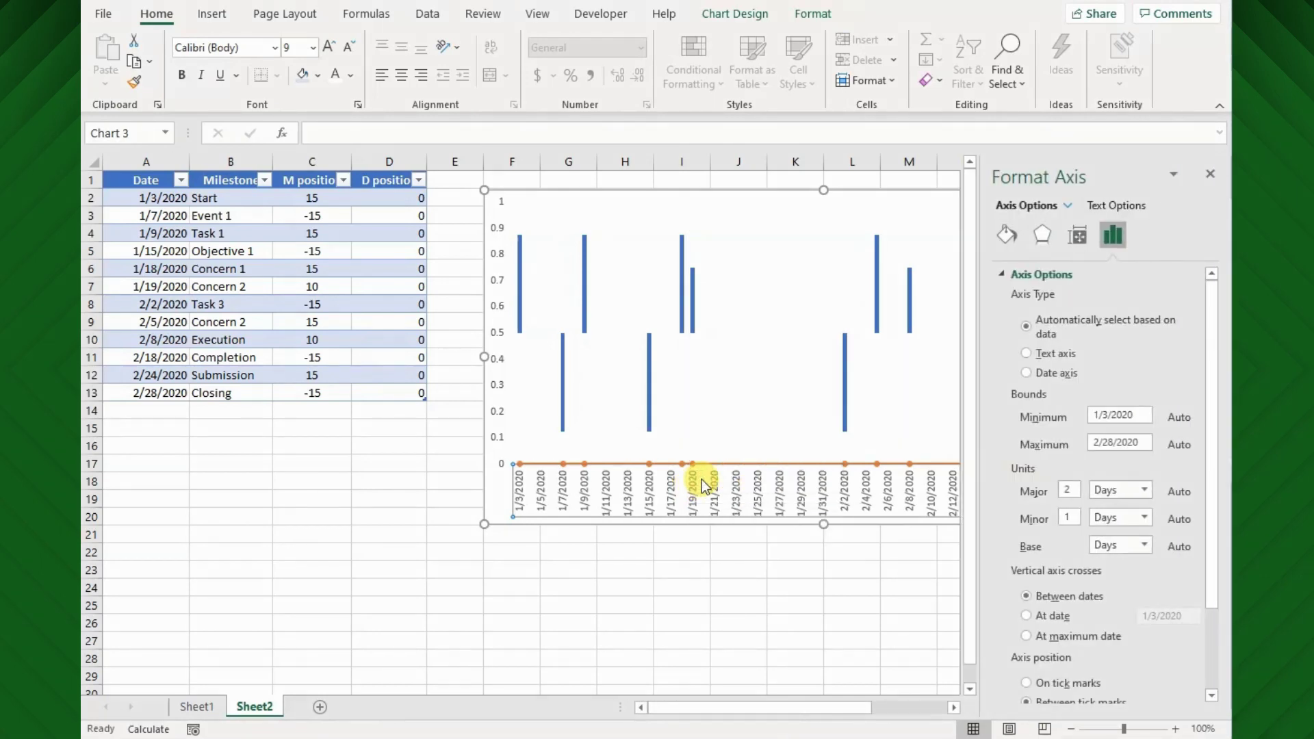
{"action": "left_click", "coordinate": [1072, 491]}
{"action": "scroll", "coordinate": [1075, 590], "scroll_direction": "down", "scroll_amount": 2}
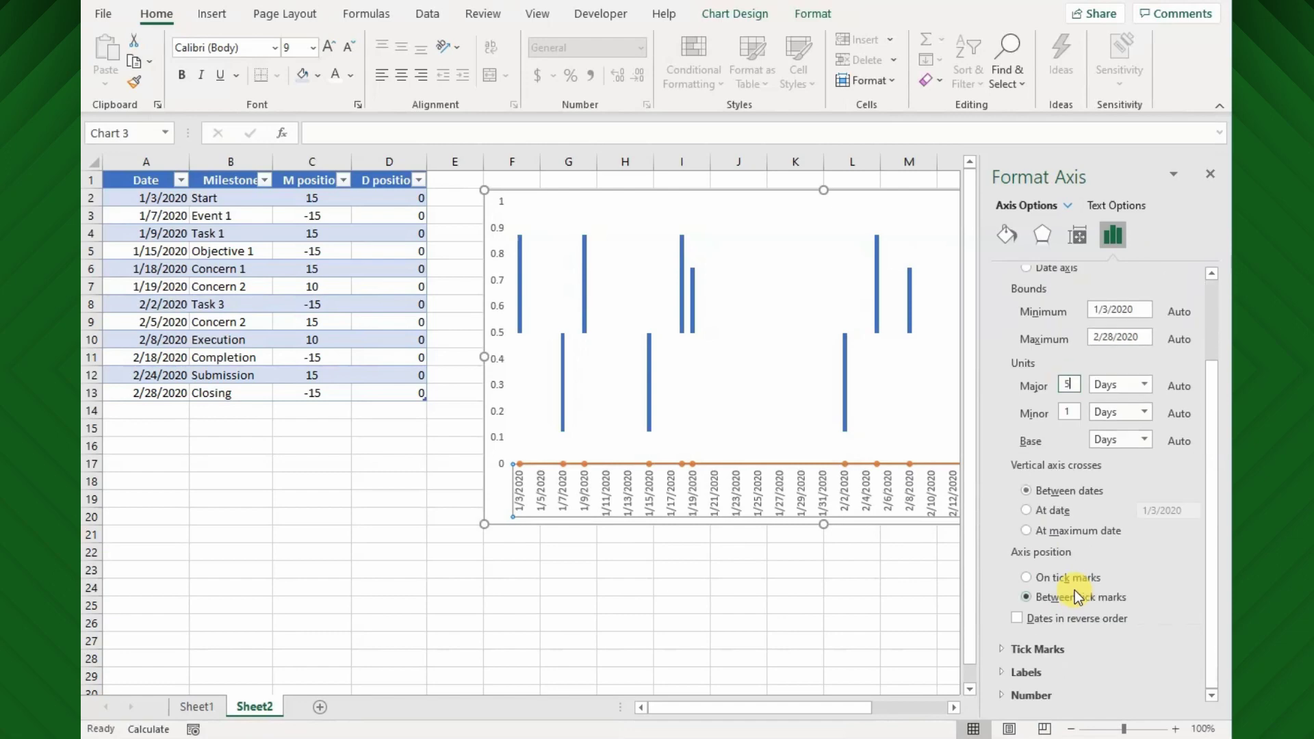
Step: Set the date axis tick marks to Cross for the major type and Inside for the minor type
{"action": "left_click", "coordinate": [1003, 649]}
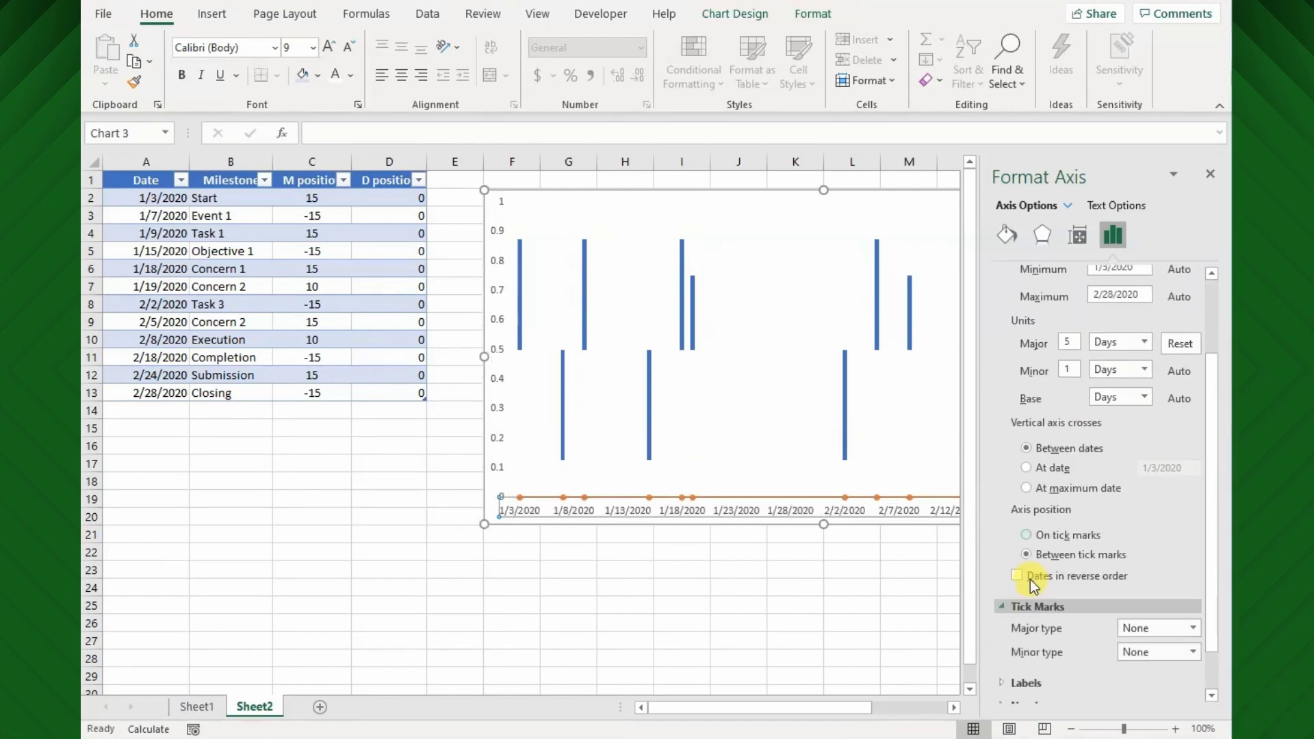
{"action": "left_click", "coordinate": [1136, 617]}
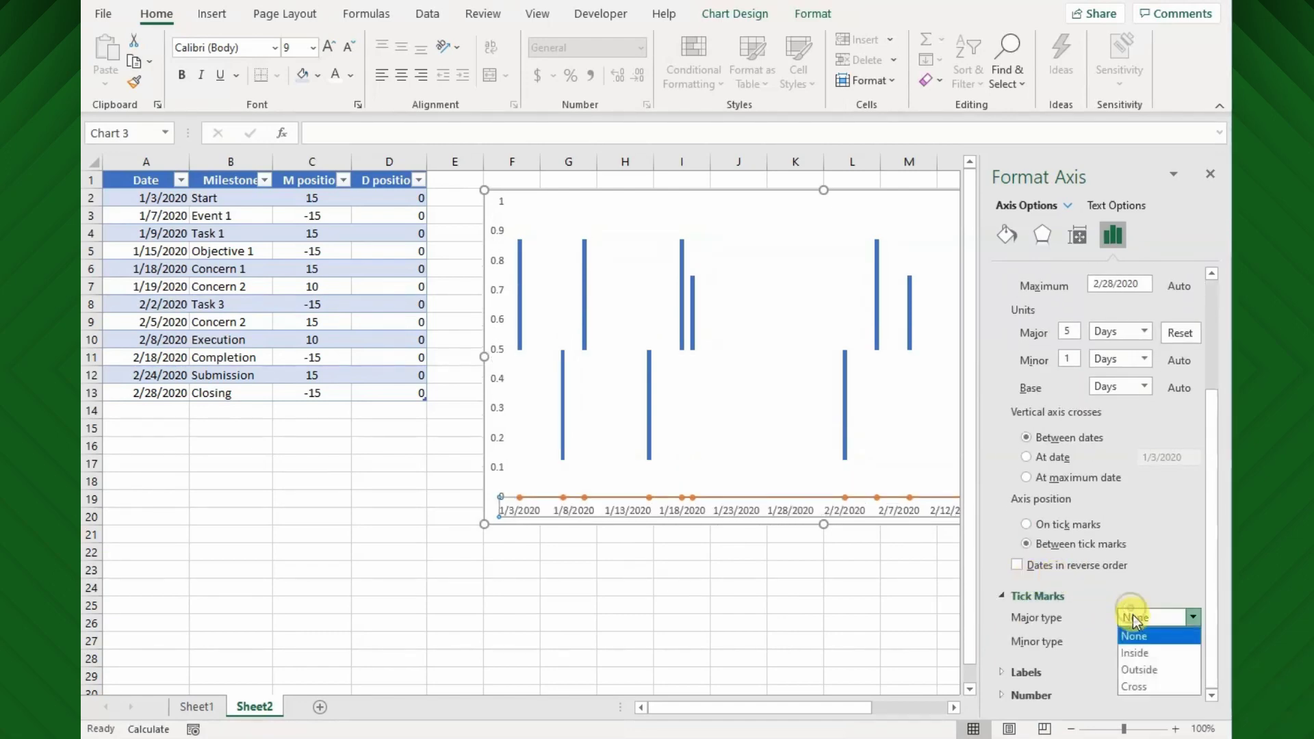
{"action": "left_click", "coordinate": [1127, 683]}
{"action": "left_click", "coordinate": [1137, 640]}
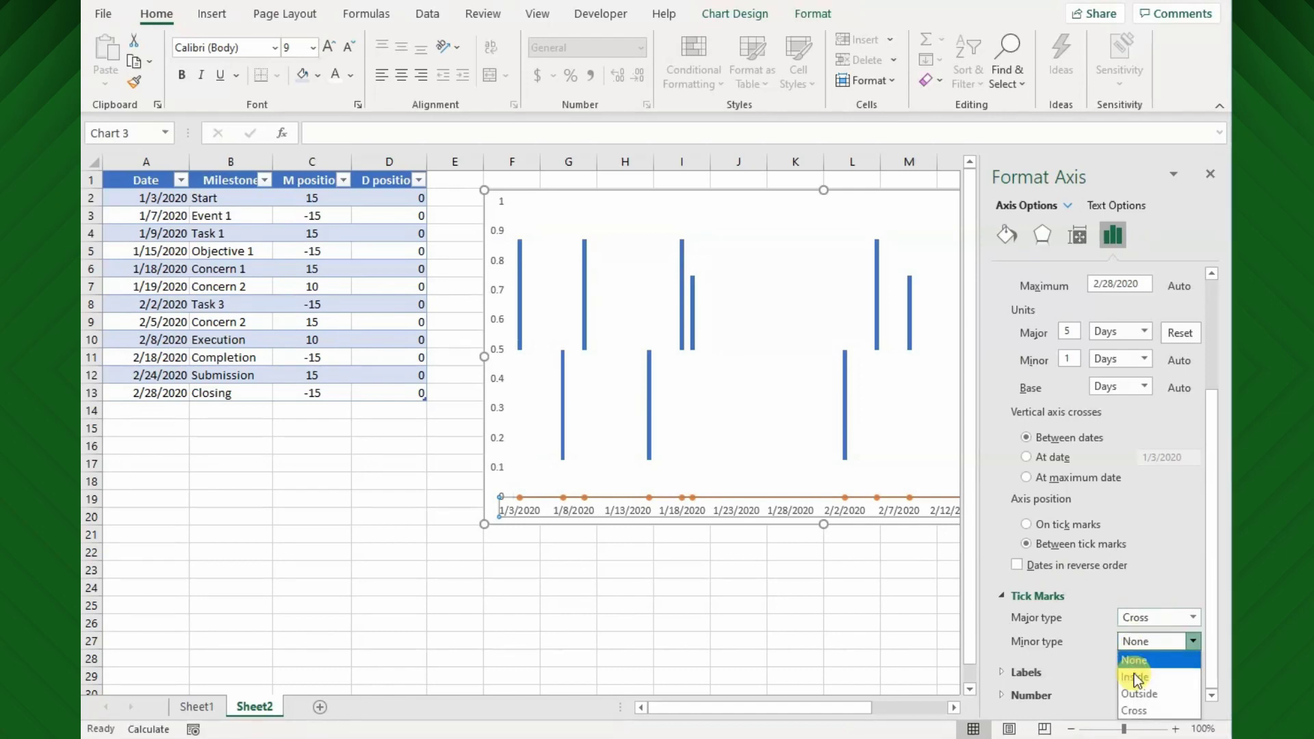
{"action": "left_click", "coordinate": [1137, 677]}
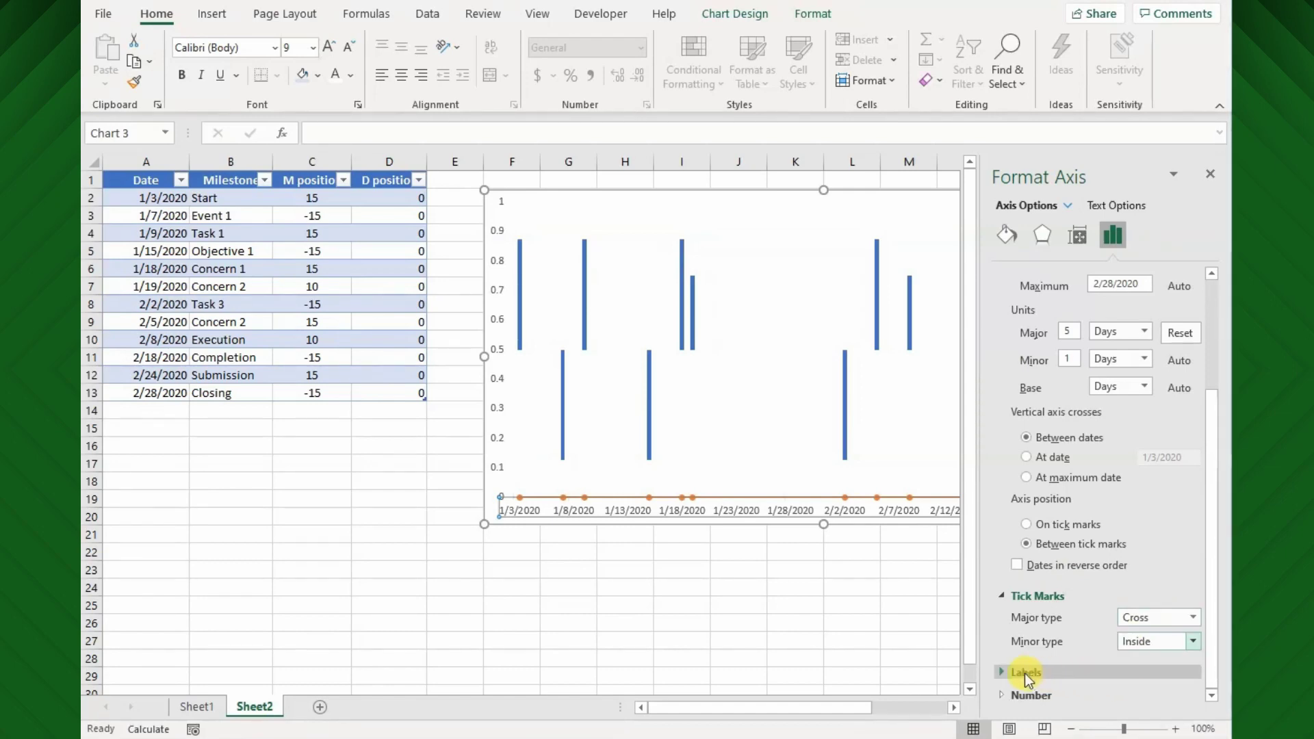
Step: Apply the custom number format mm/dd to the date axis labels
{"action": "left_click", "coordinate": [1031, 694]}
{"action": "scroll", "coordinate": [1037, 591], "scroll_direction": "down", "scroll_amount": 3}
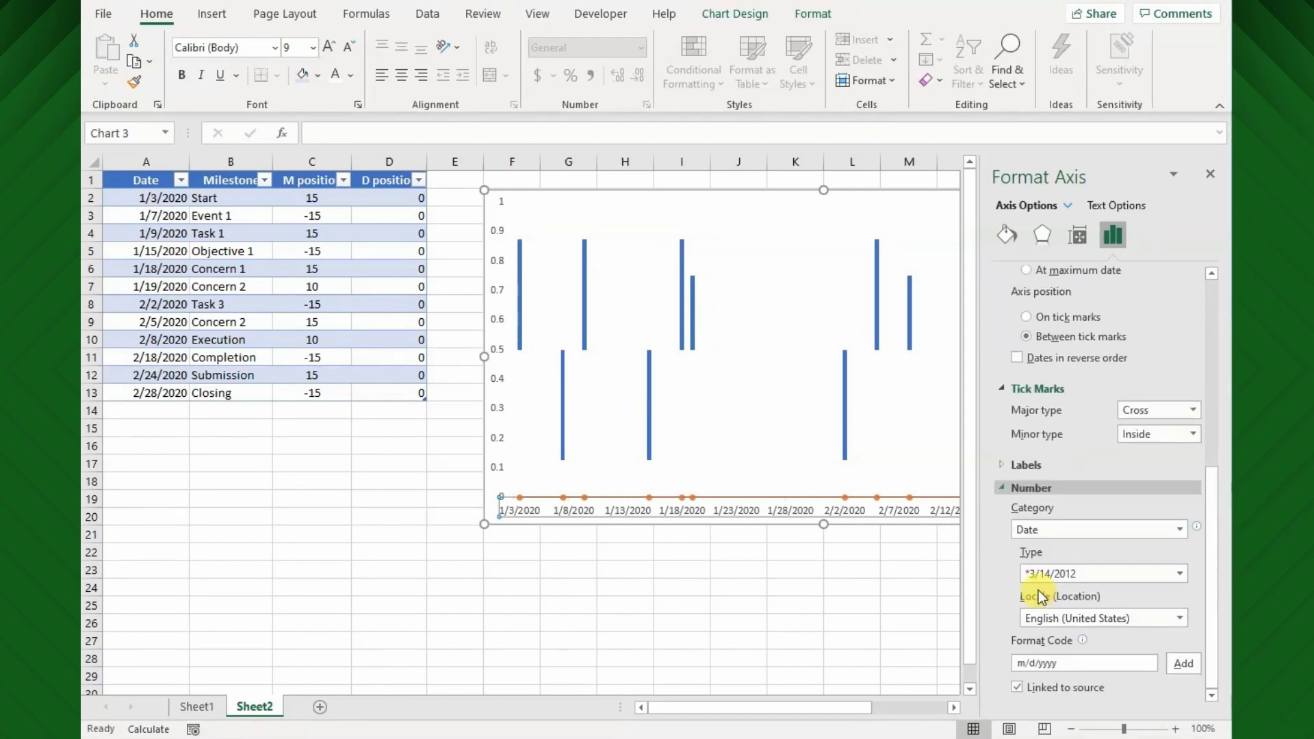
{"action": "left_click_drag", "start_coordinate": [1059, 663], "coordinate": [995, 668]}
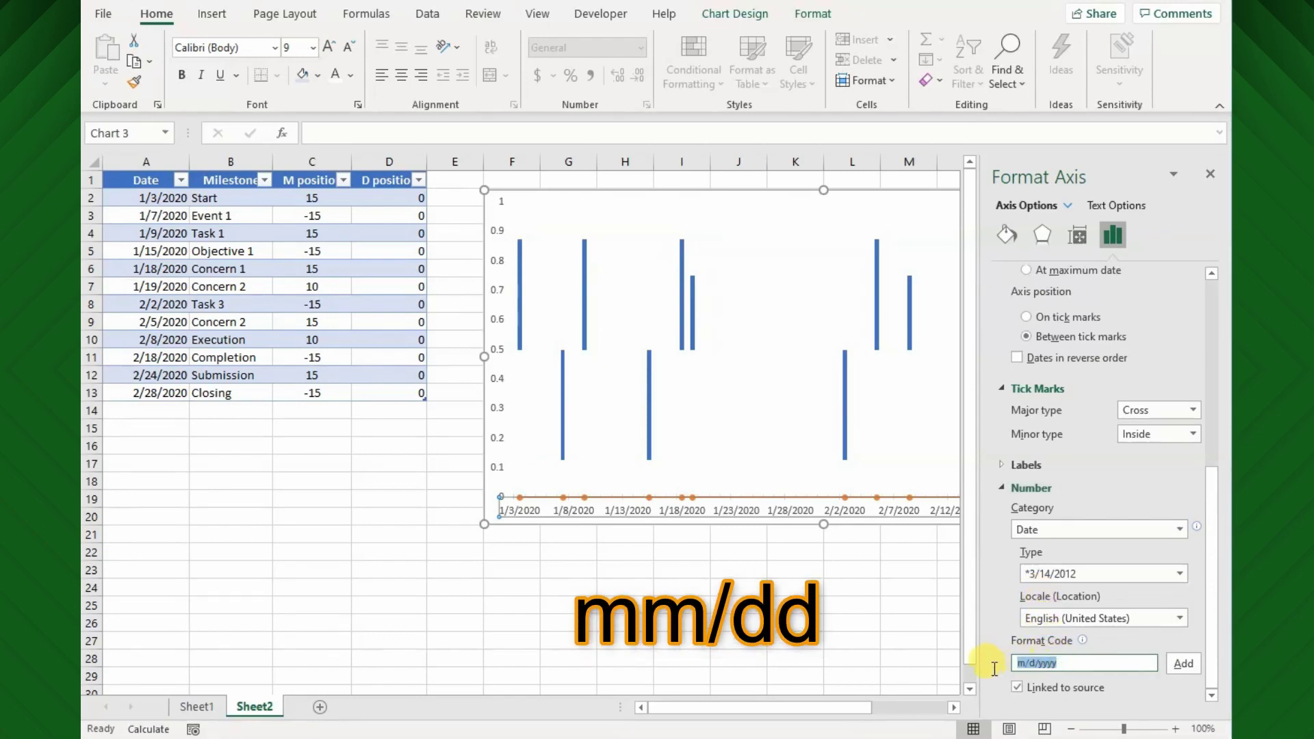
{"action": "type", "text": "mm"}
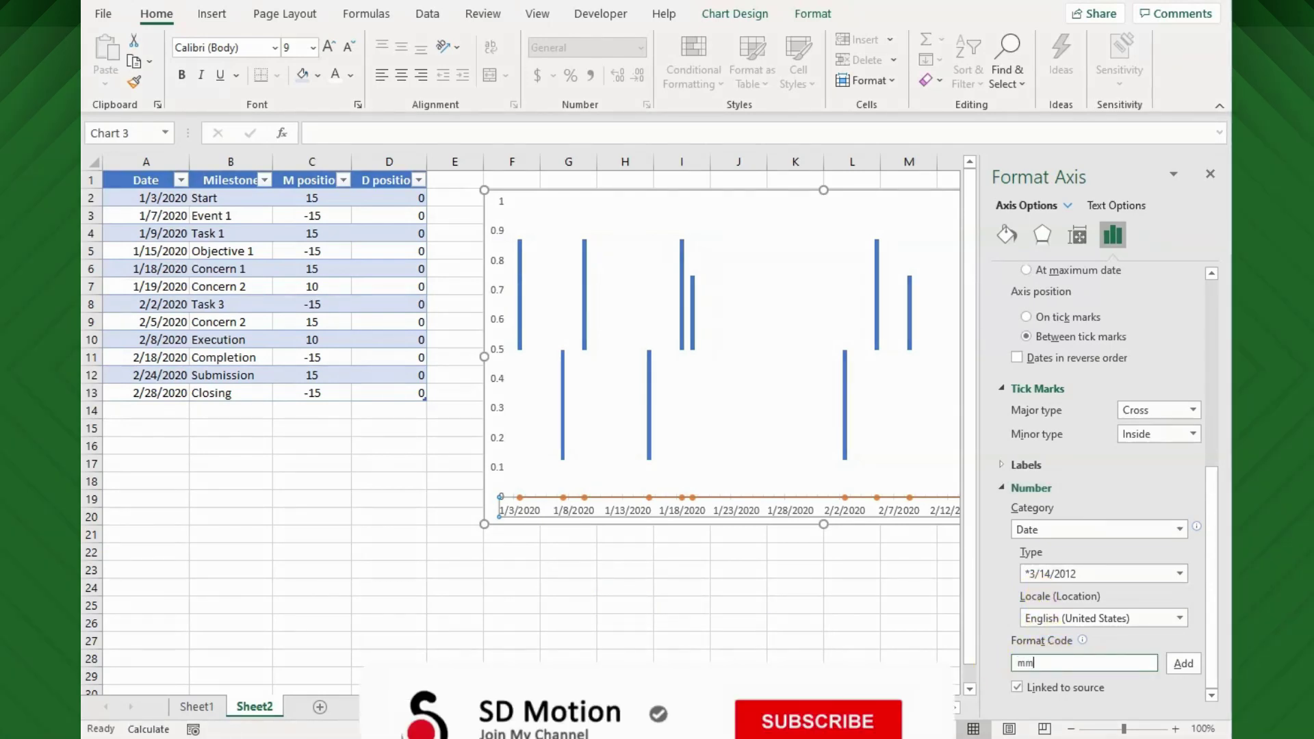
{"action": "type", "text": "/dd"}
{"action": "left_click", "coordinate": [1189, 664]}
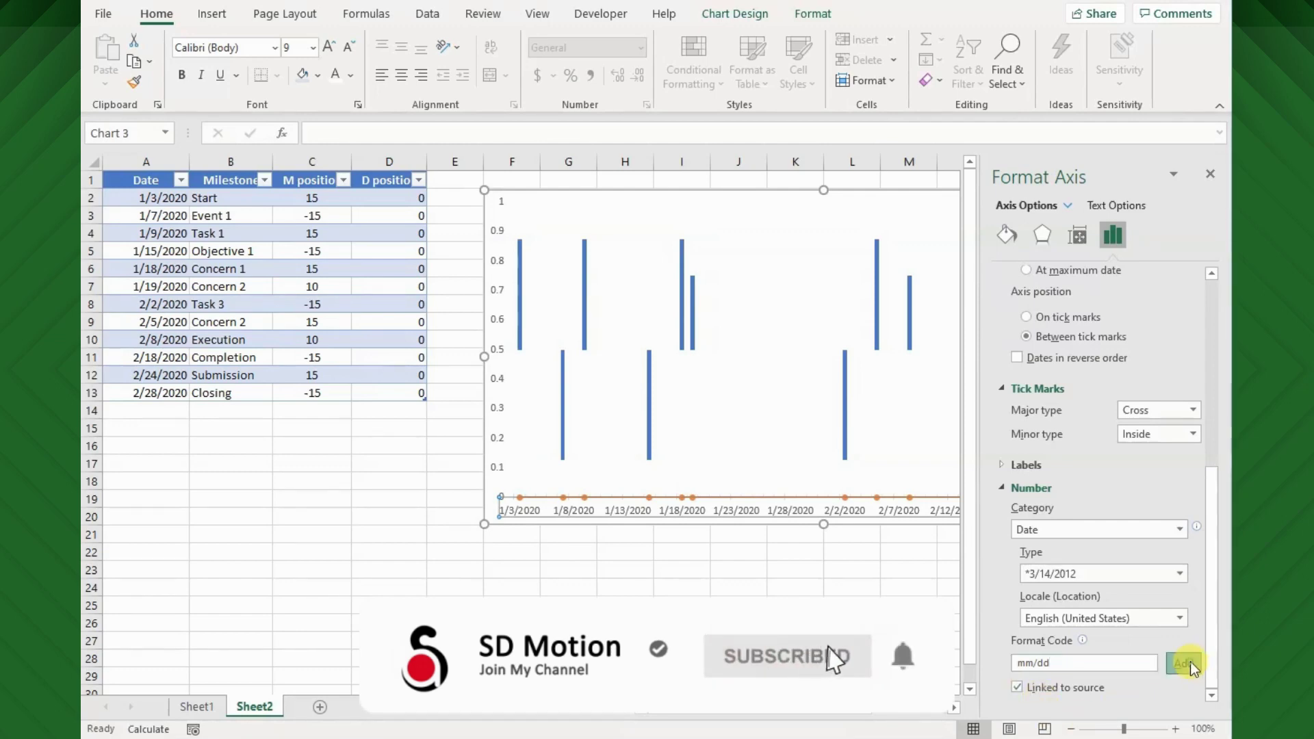
{"action": "left_click", "coordinate": [1210, 174]}
Step: Delete the secondary and primary vertical axes from the chart
{"action": "left_click", "coordinate": [1147, 426]}
{"action": "key", "text": "Delete"}
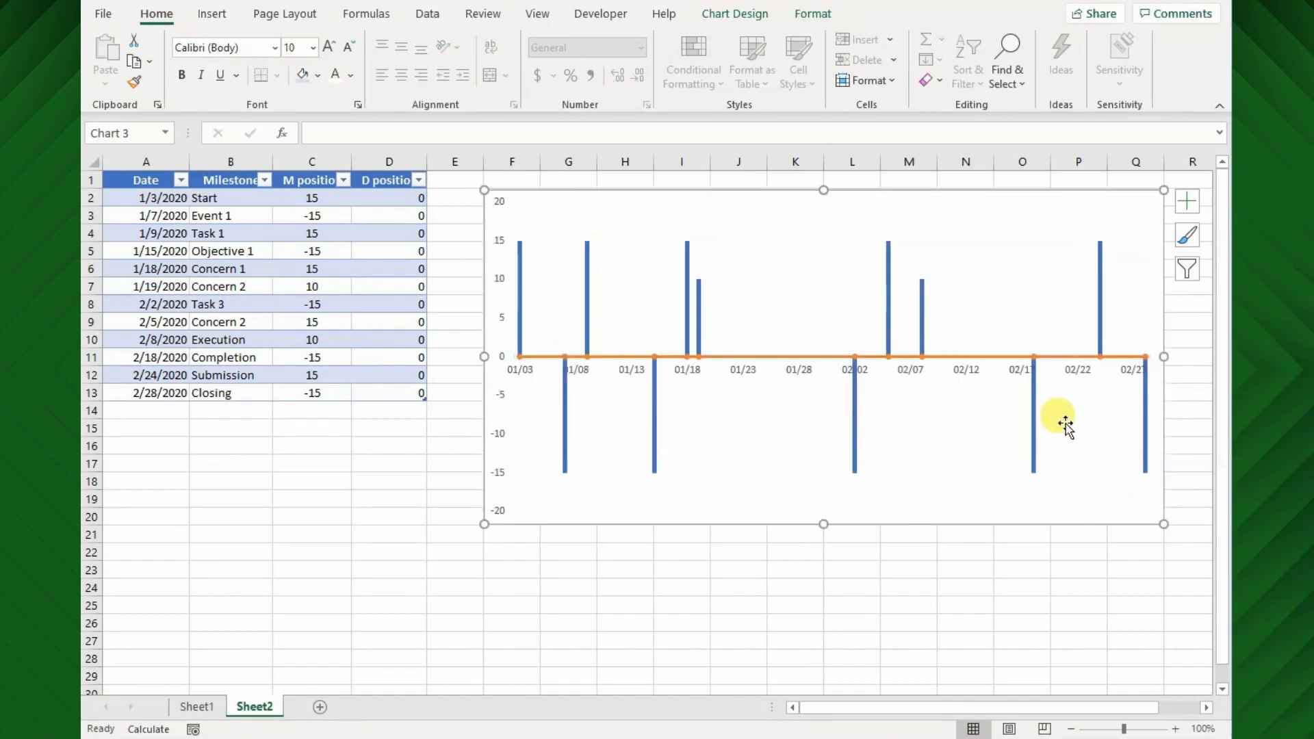
{"action": "left_click", "coordinate": [501, 342]}
{"action": "left_click", "coordinate": [505, 322]}
{"action": "key", "text": "Delete"}
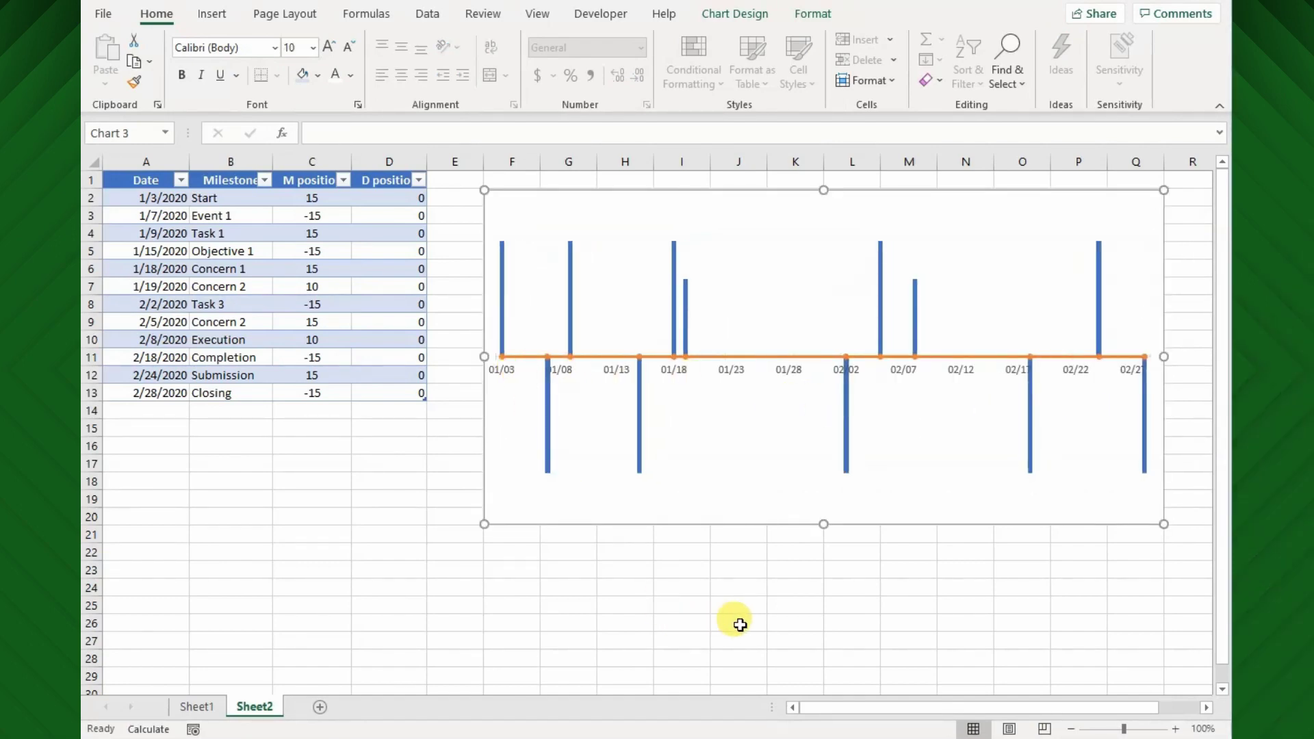
{"action": "left_click", "coordinate": [740, 624]}
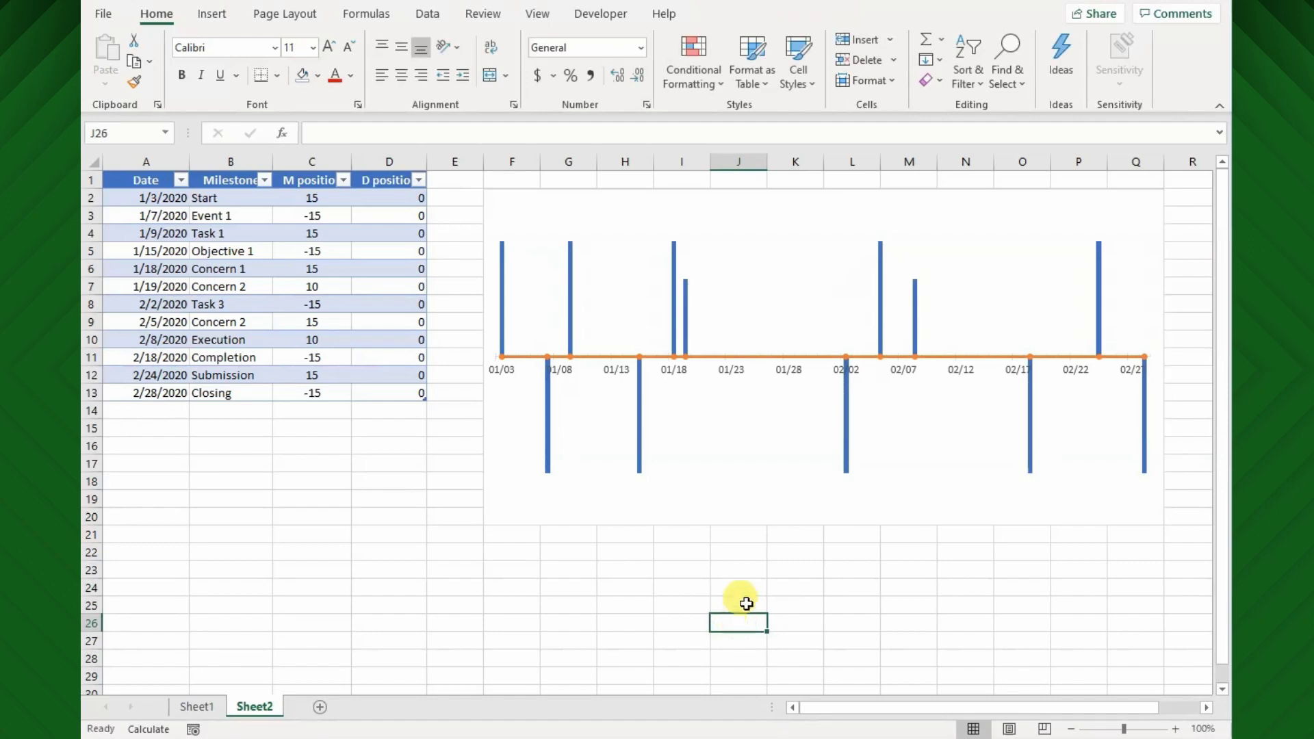
Step: Format the "D position" series with no line so that only its markers are drawn
{"action": "left_click", "coordinate": [721, 483]}
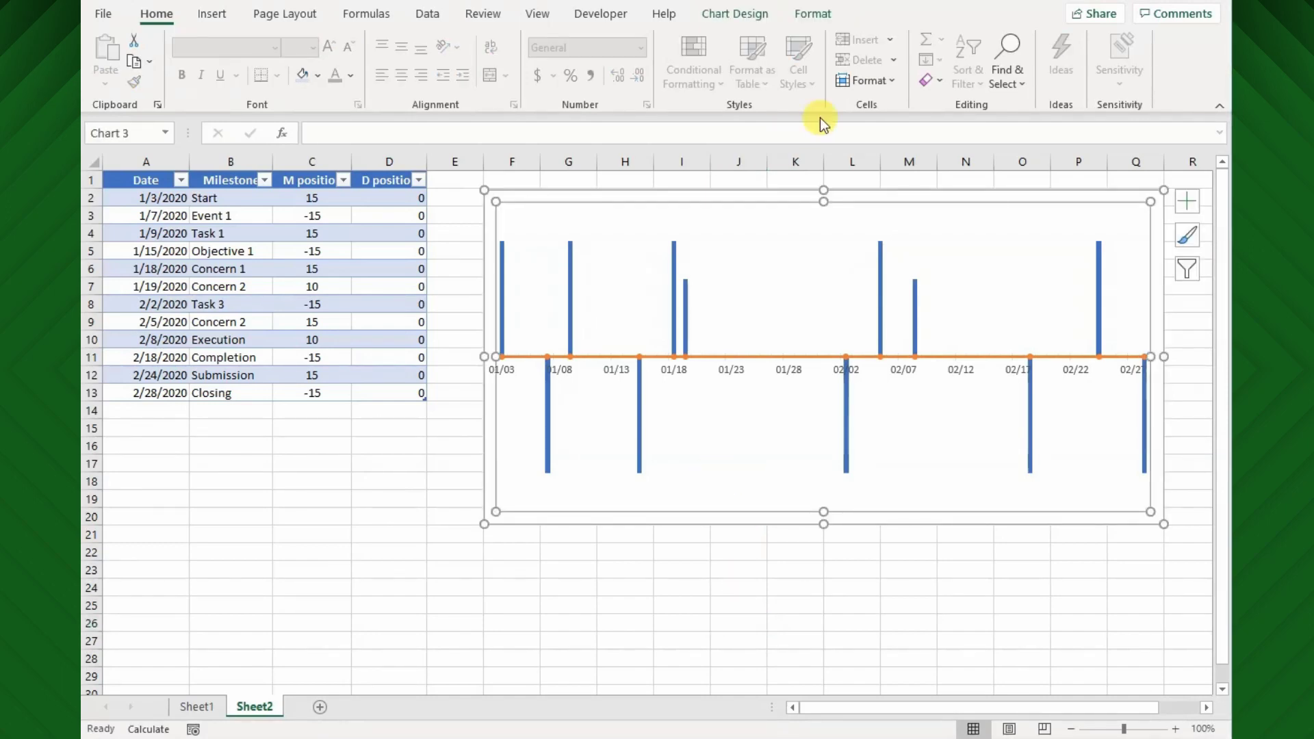
{"action": "left_click", "coordinate": [815, 14]}
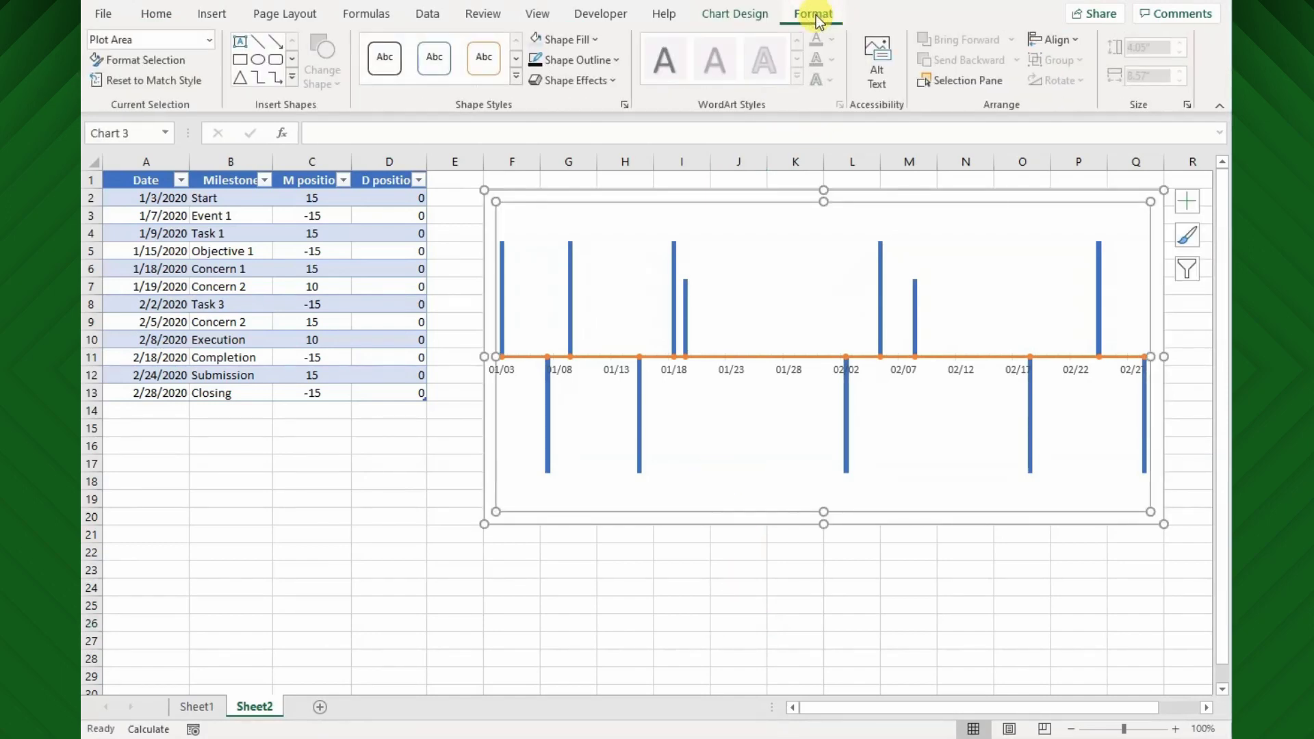
{"action": "left_click", "coordinate": [209, 40]}
{"action": "left_click", "coordinate": [156, 138]}
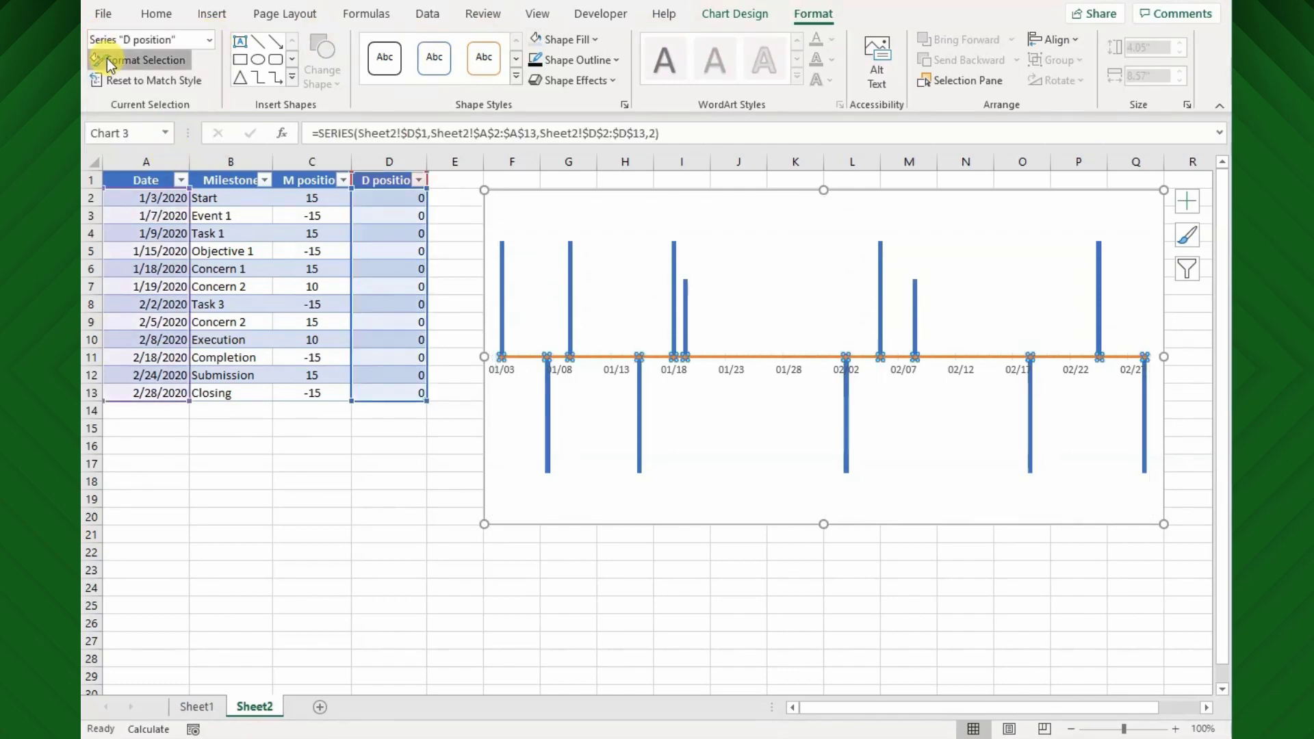
{"action": "left_click", "coordinate": [137, 59]}
{"action": "left_click", "coordinate": [1006, 236]}
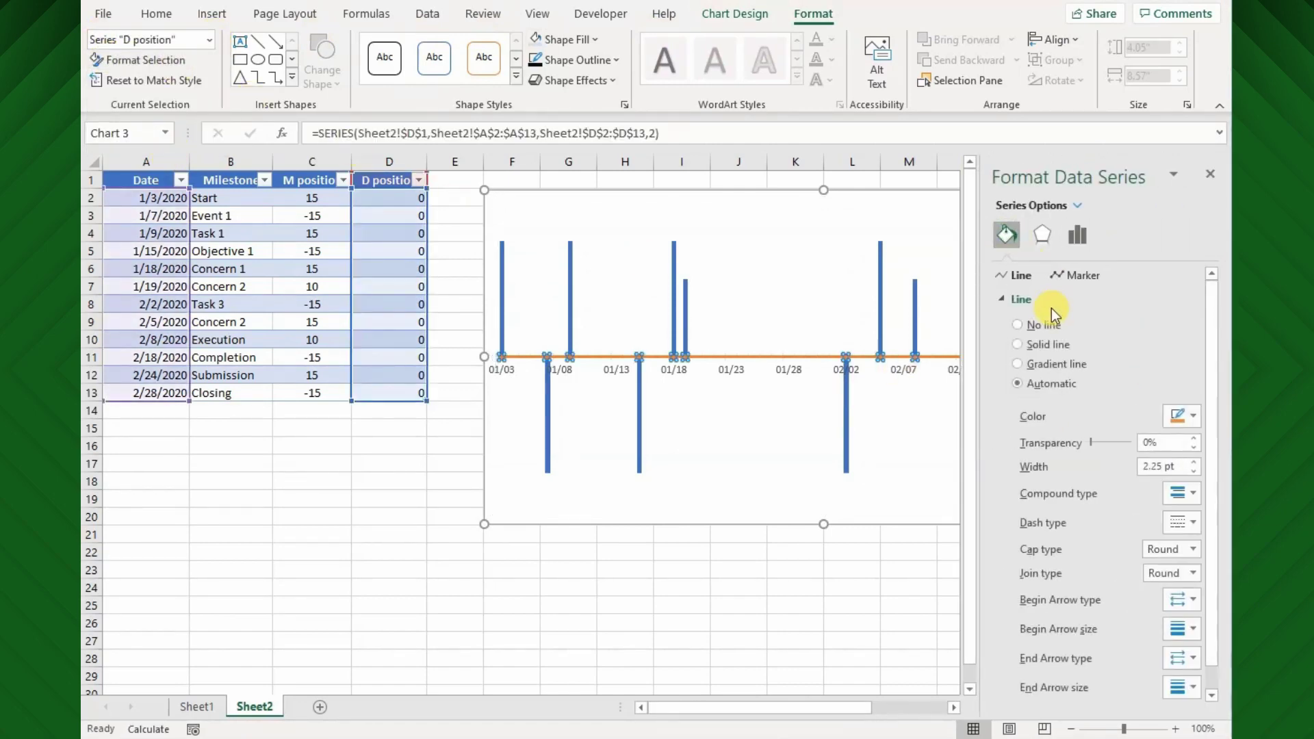
{"action": "left_click", "coordinate": [1018, 325]}
{"action": "left_click", "coordinate": [1211, 175]}
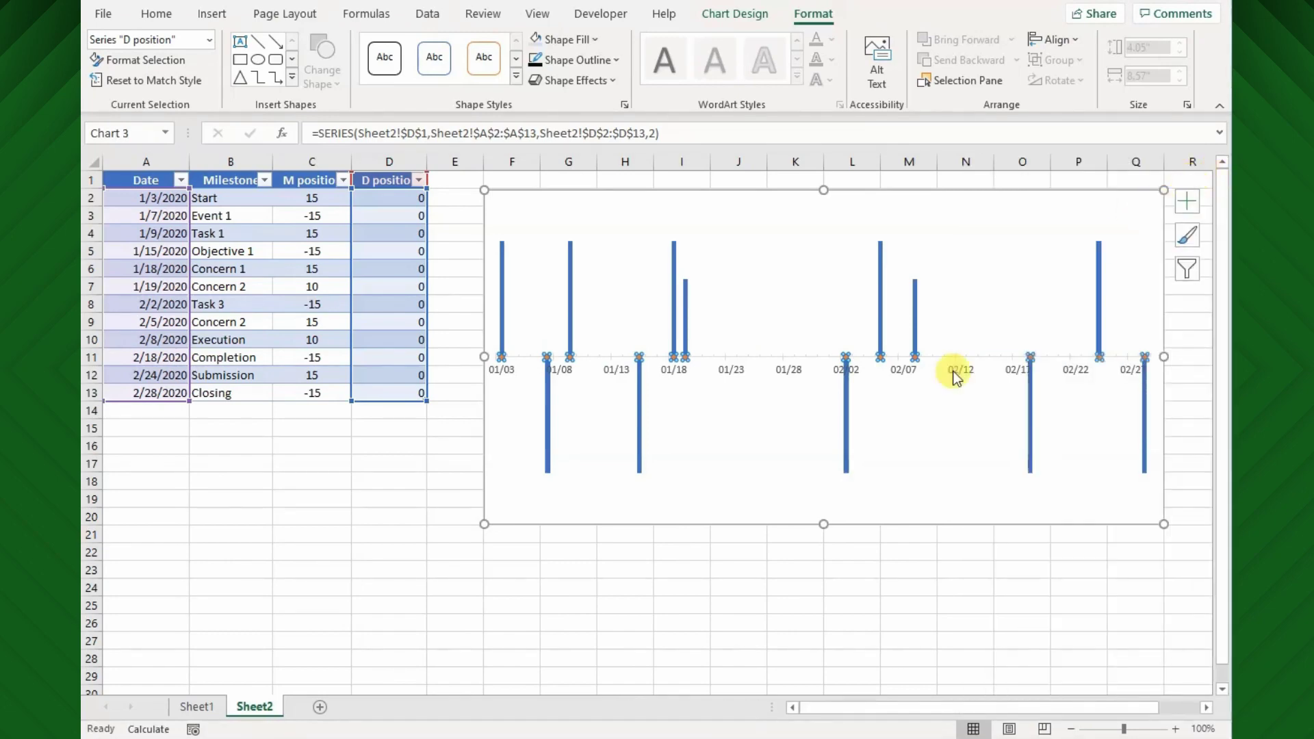
Step: Set the gap width of the "M position" columns to 500%
{"action": "left_click", "coordinate": [847, 427]}
{"action": "right_click", "coordinate": [847, 425]}
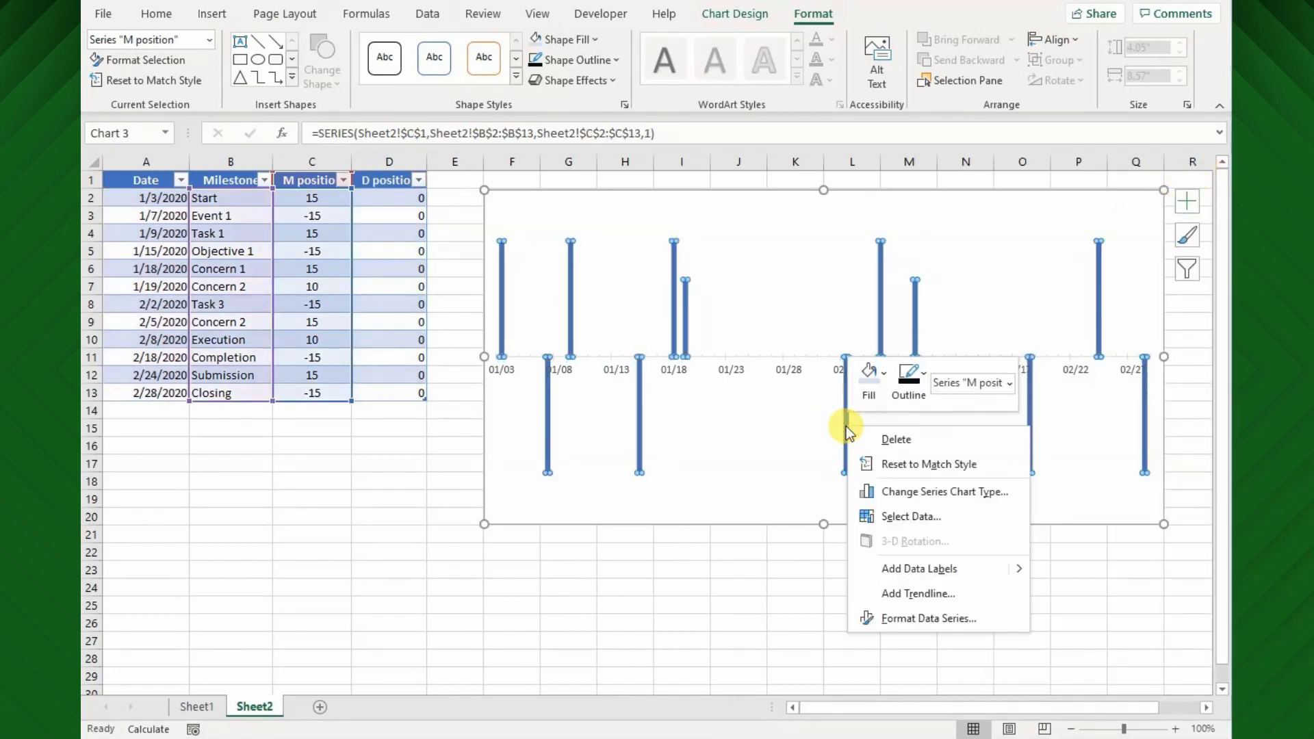
{"action": "left_click", "coordinate": [897, 623]}
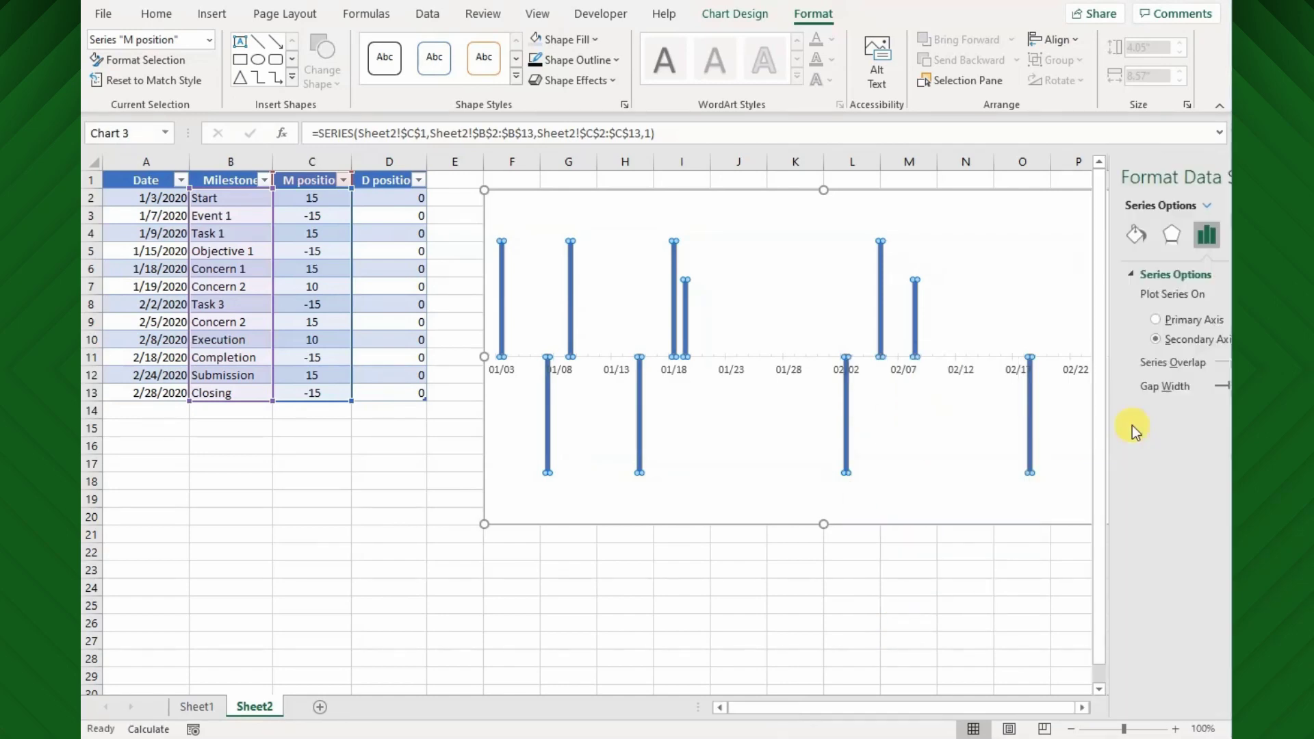
{"action": "type", "text": "500"}
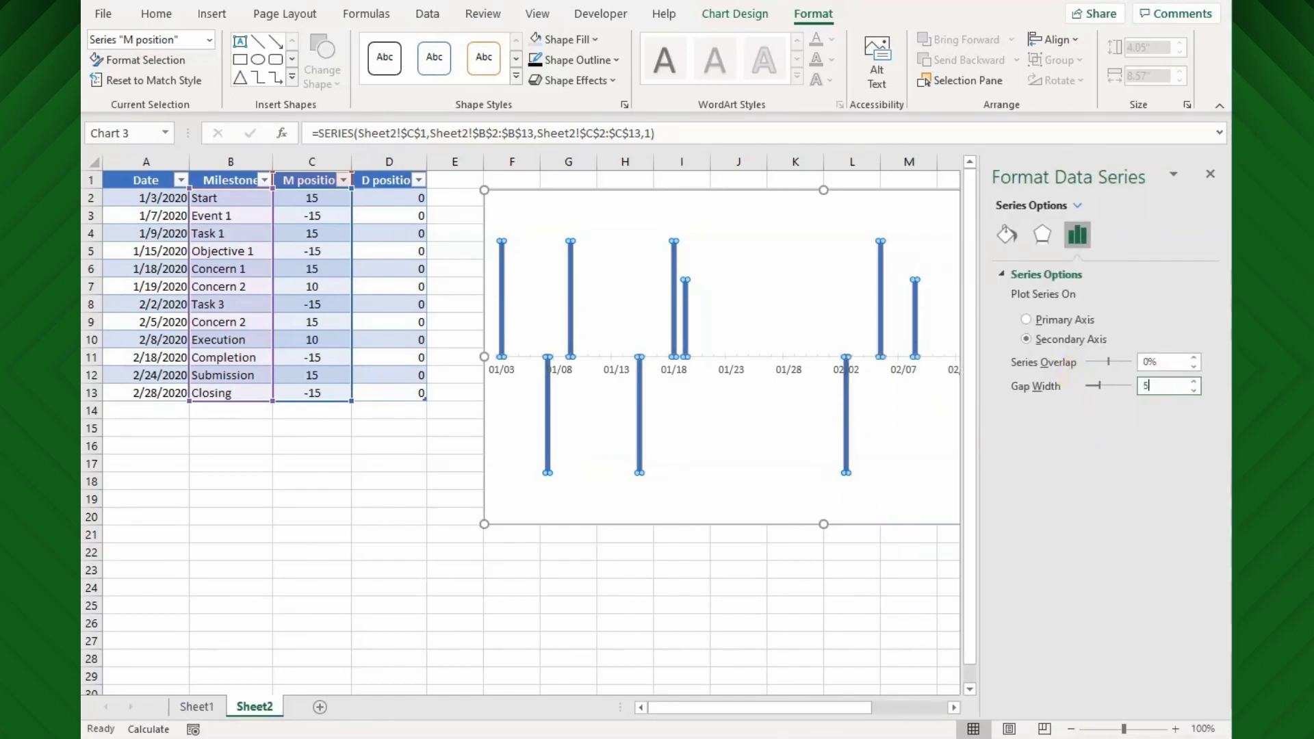
{"action": "left_click", "coordinate": [1210, 174]}
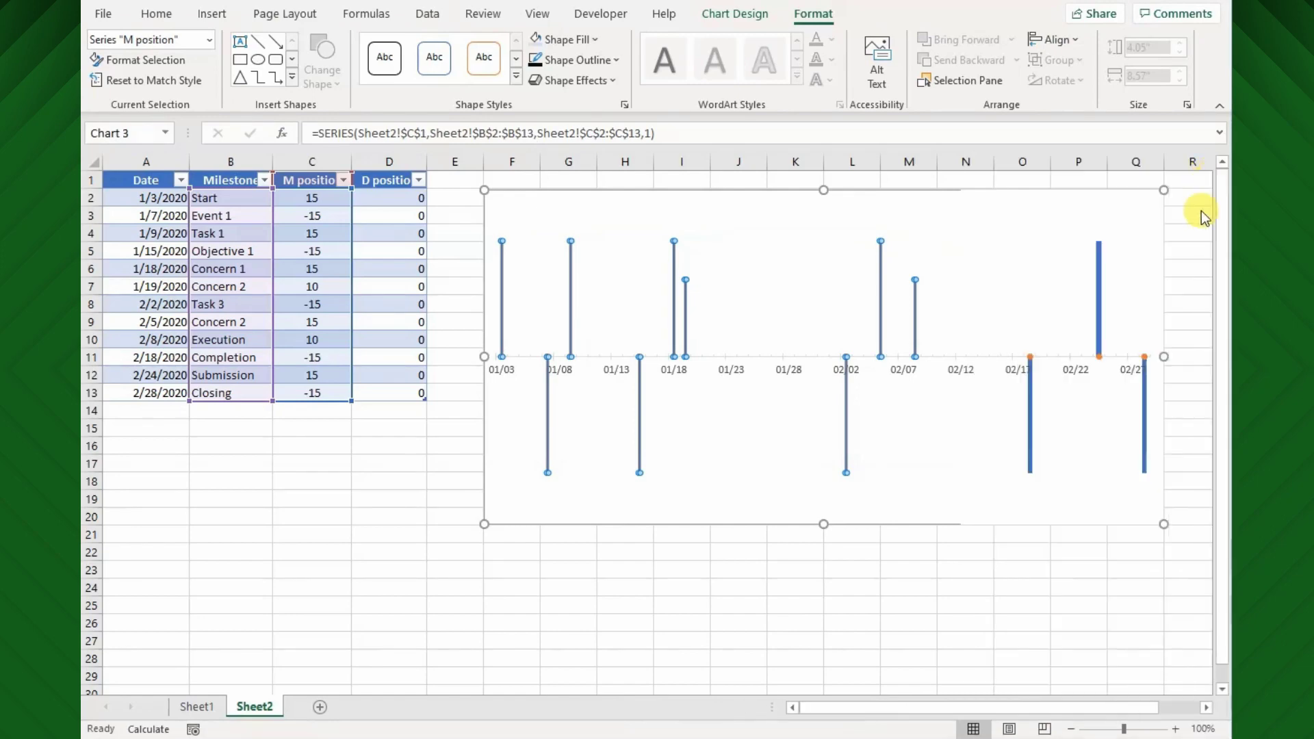
{"action": "left_click", "coordinate": [908, 588]}
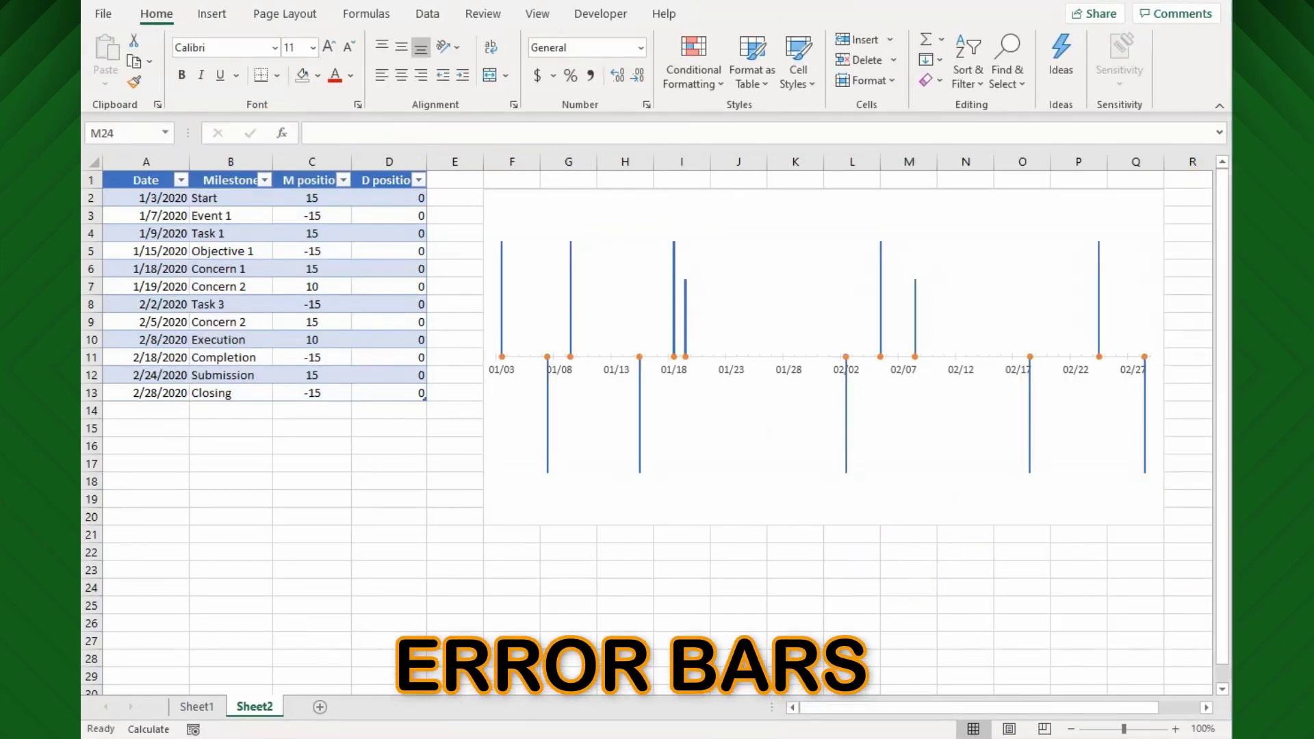
Step: Set the fill of the "M position" columns to No fill
{"action": "left_click", "coordinate": [570, 320]}
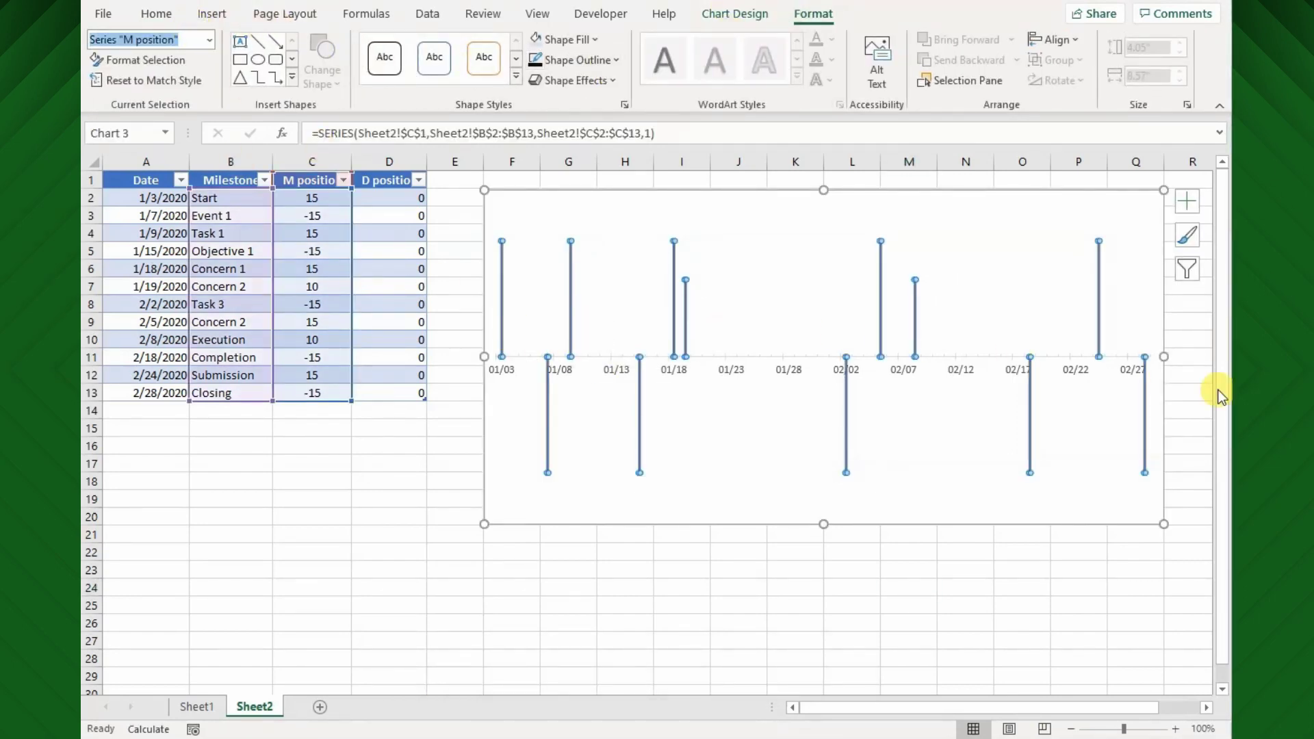
{"action": "left_click", "coordinate": [143, 63]}
{"action": "left_click", "coordinate": [1006, 236]}
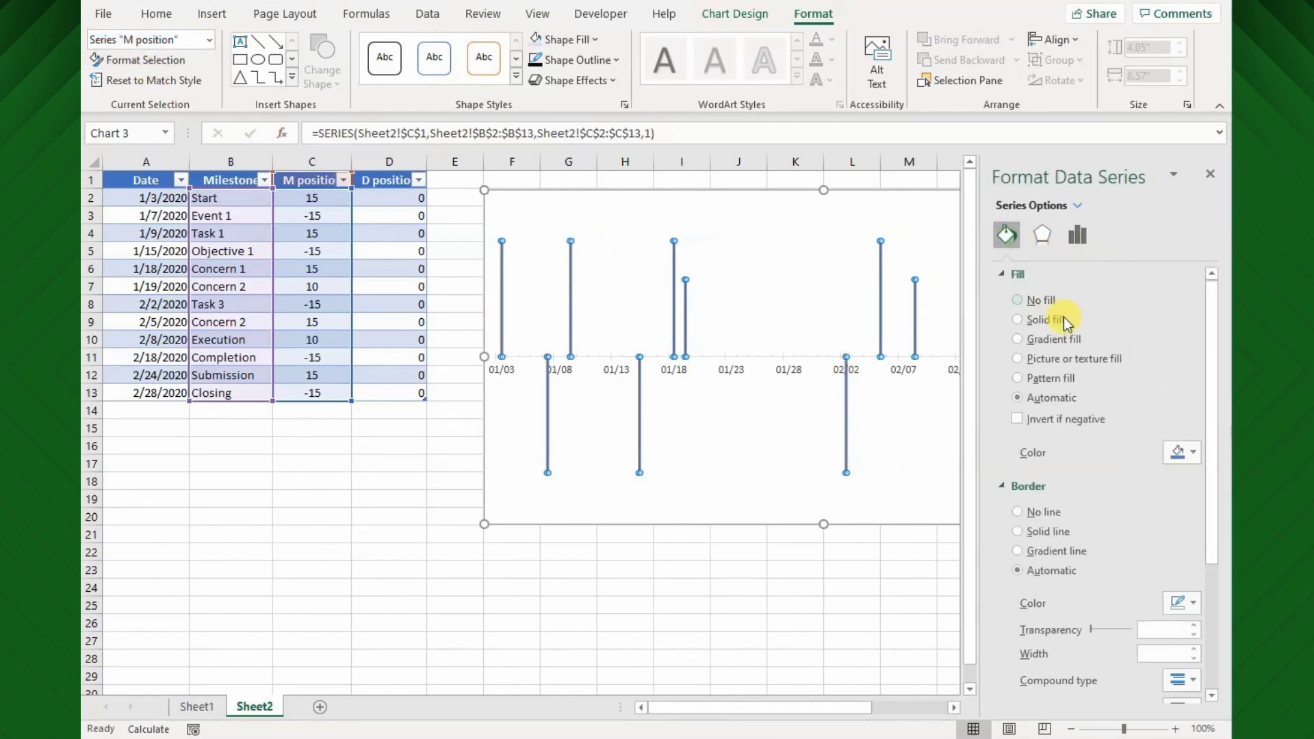
{"action": "left_click", "coordinate": [1210, 174]}
Step: Add Standard Error error bars to the "M position" series
{"action": "left_click", "coordinate": [735, 13]}
{"action": "left_click", "coordinate": [115, 67]}
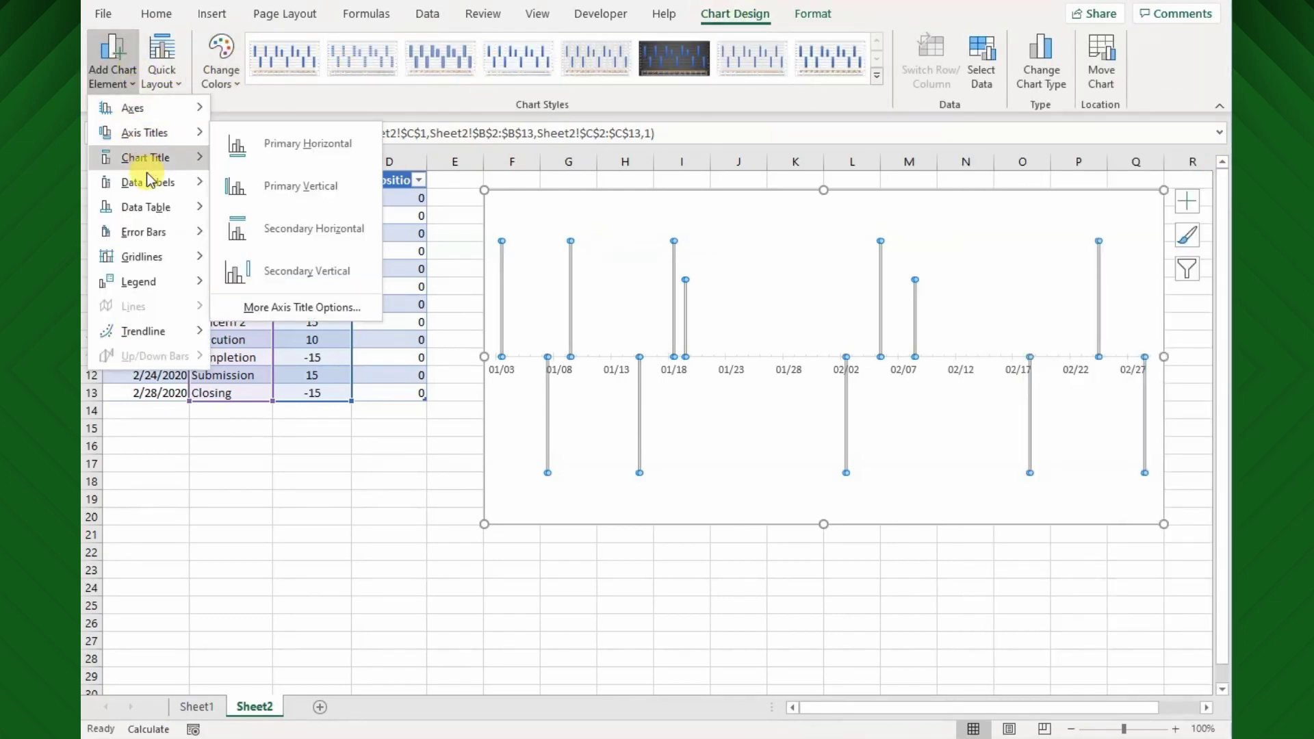
{"action": "mouse_move", "coordinate": [195, 235]}
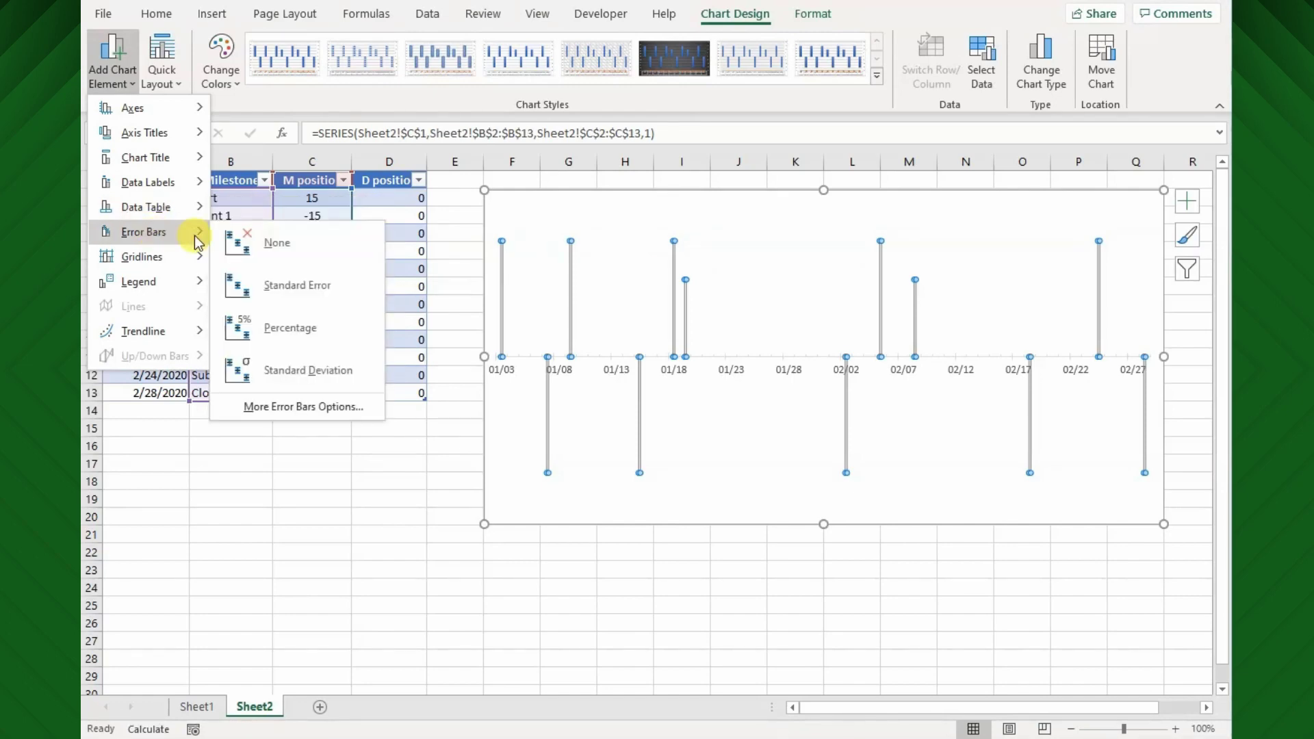
{"action": "left_click", "coordinate": [295, 288]}
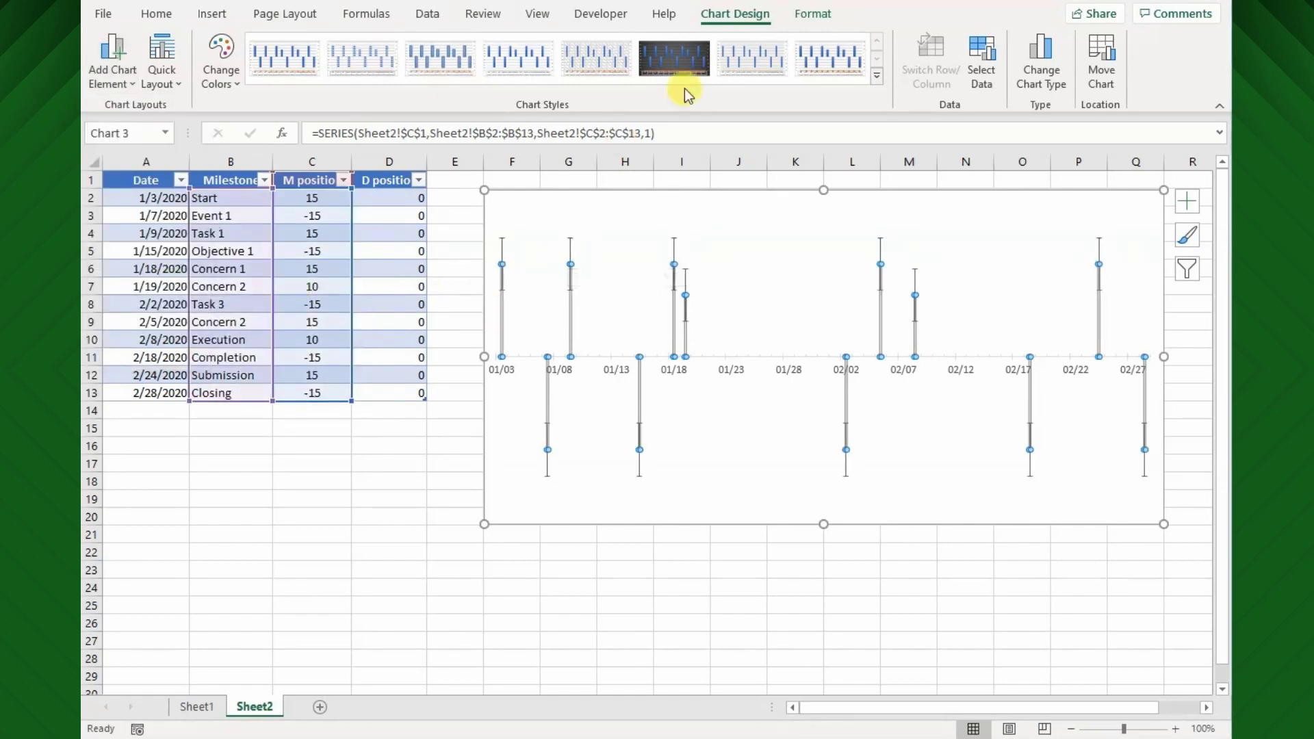
Step: Set the "M position" error bars to the Minus direction with a percentage error amount of 100%
{"action": "left_click", "coordinate": [811, 15]}
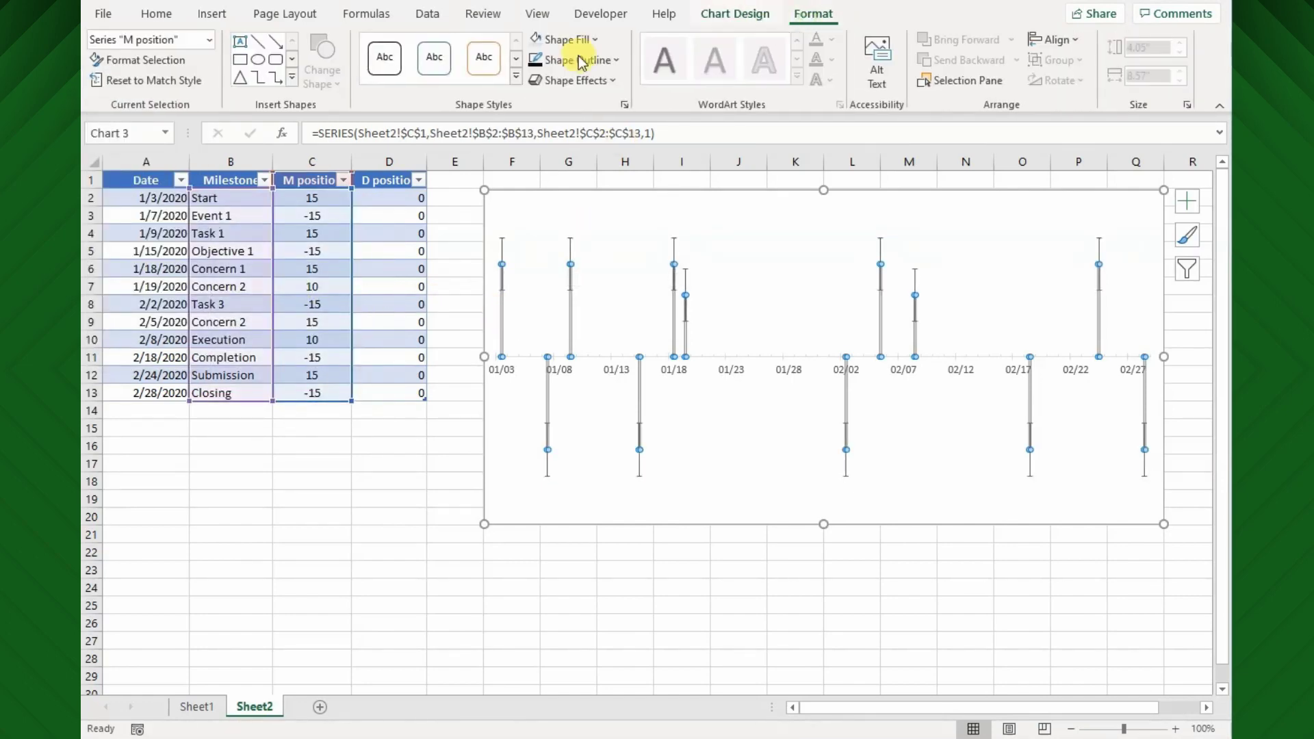
{"action": "left_click", "coordinate": [162, 59]}
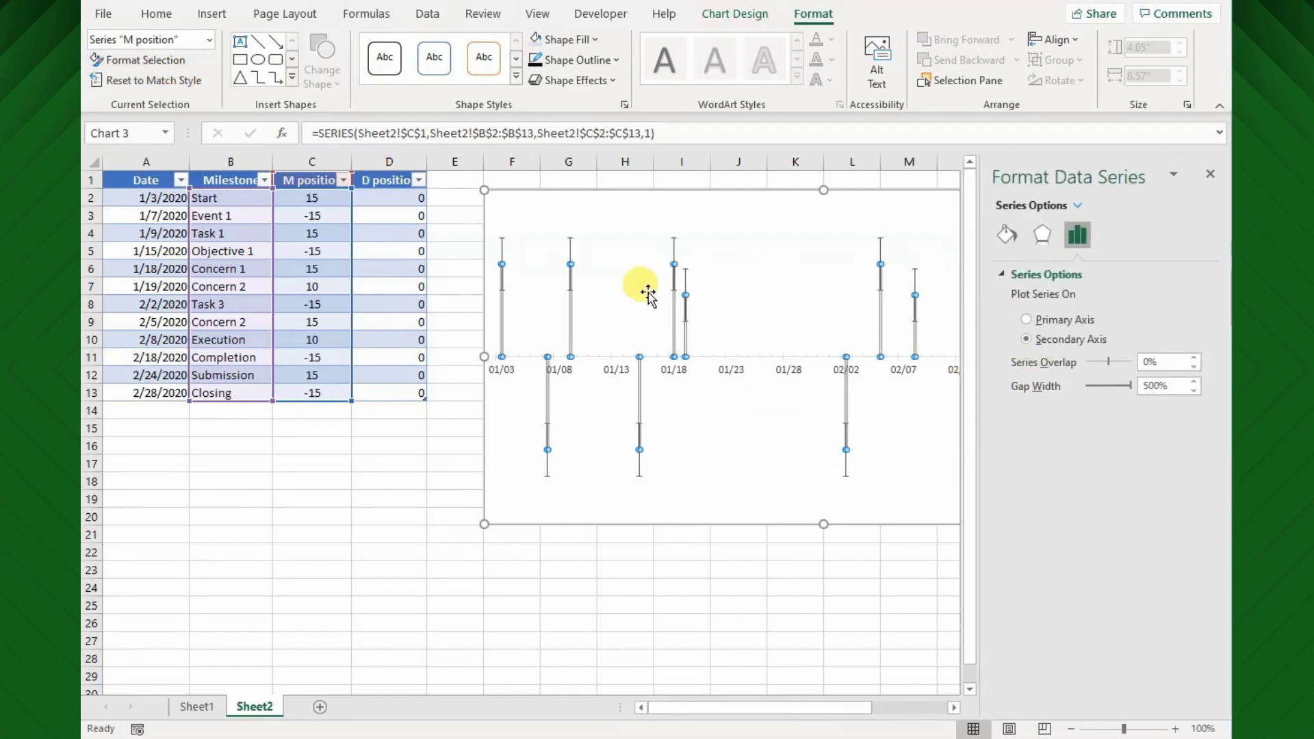
{"action": "left_click", "coordinate": [675, 255]}
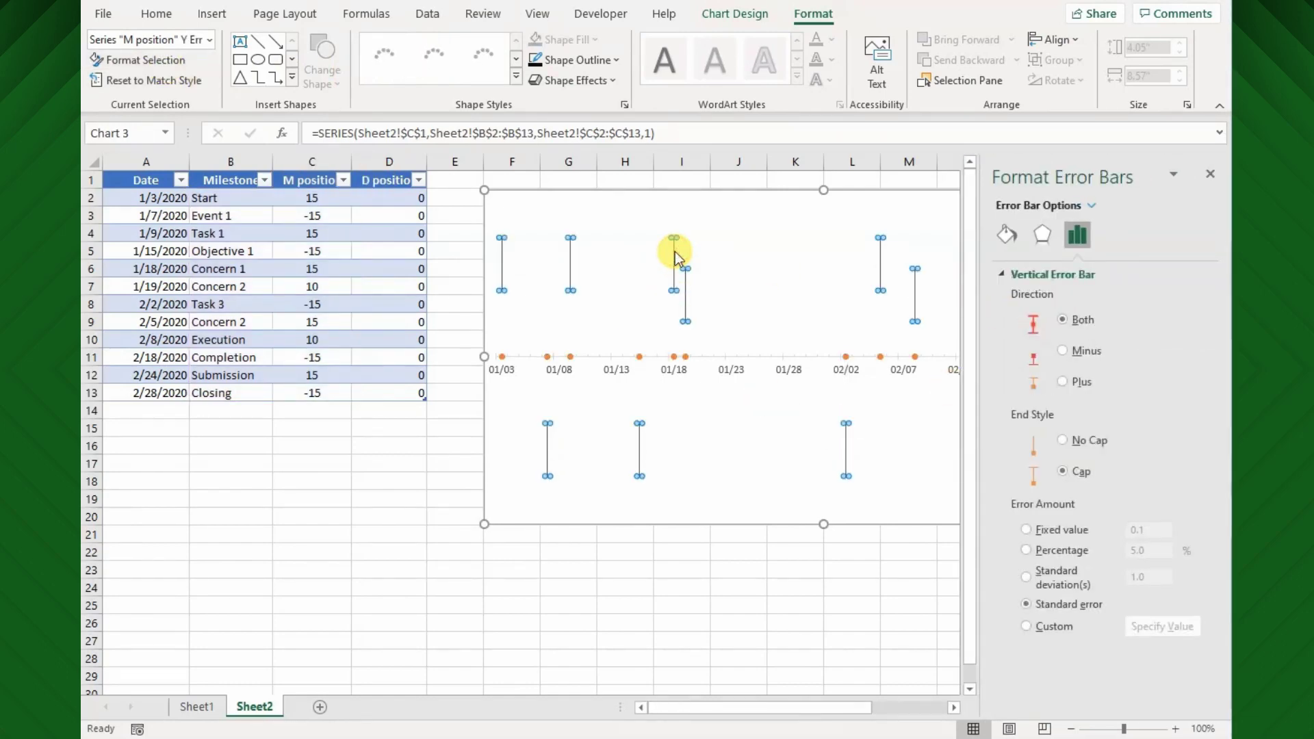
{"action": "right_click", "coordinate": [675, 253]}
{"action": "left_click", "coordinate": [1089, 357]}
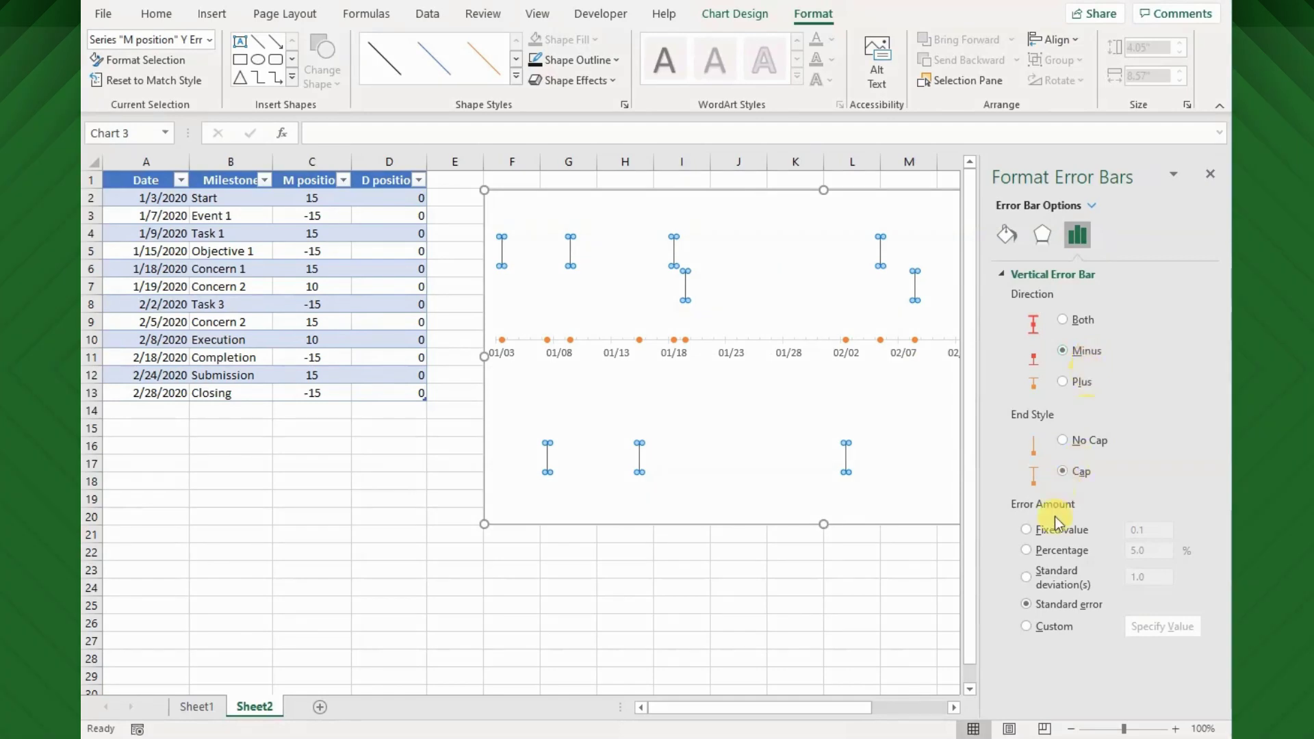
{"action": "left_click", "coordinate": [1061, 552]}
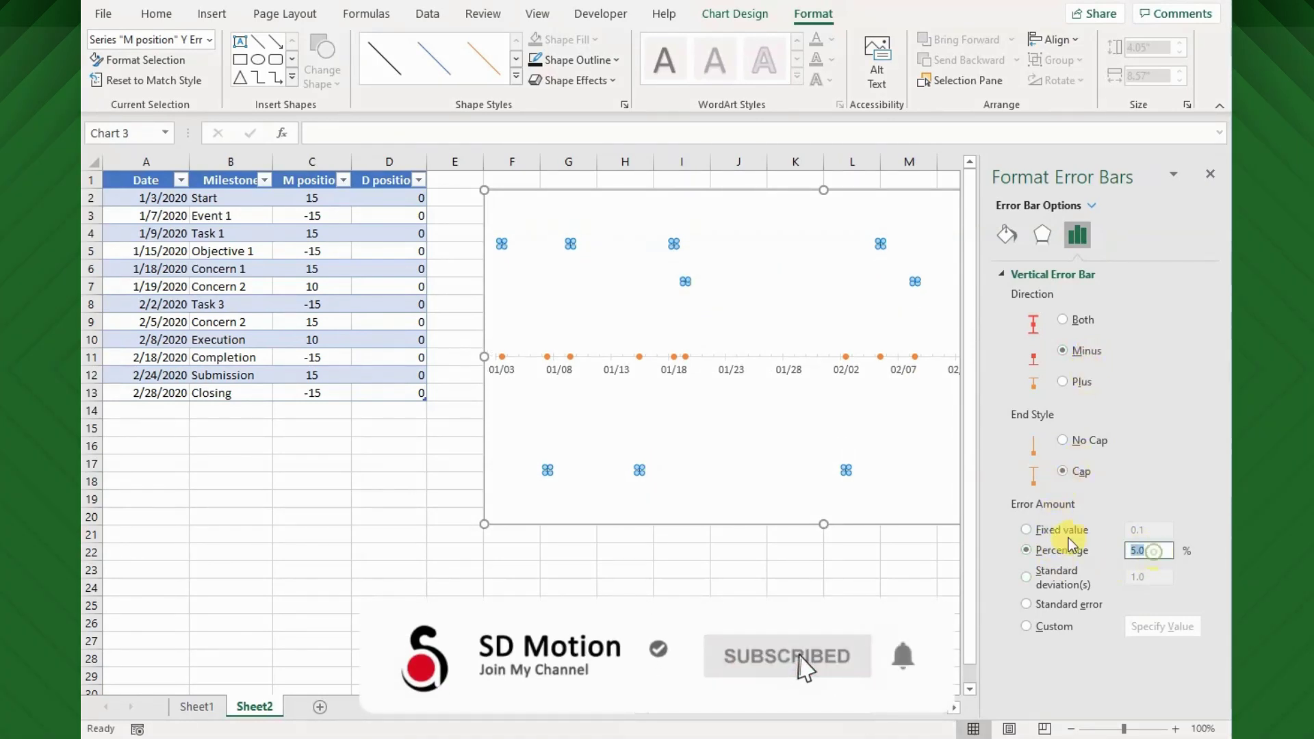
{"action": "type", "text": "100"}
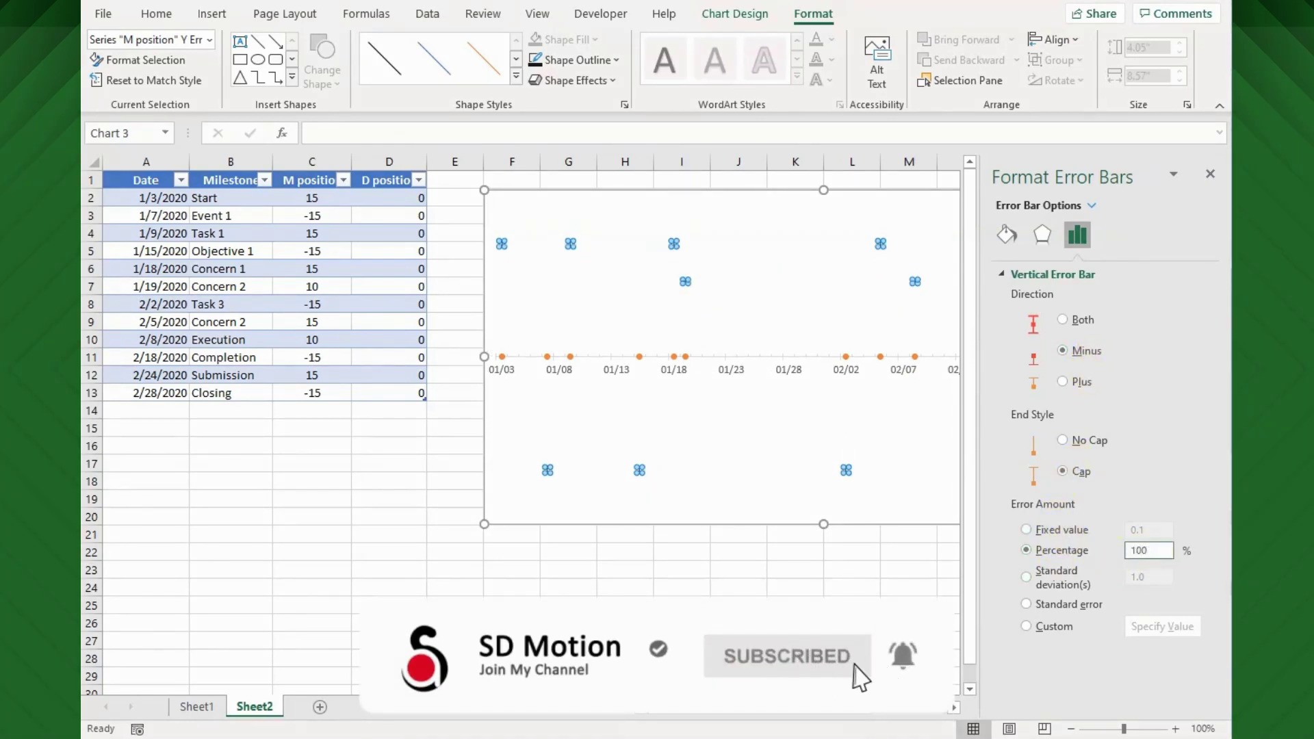
{"action": "key", "text": "Return"}
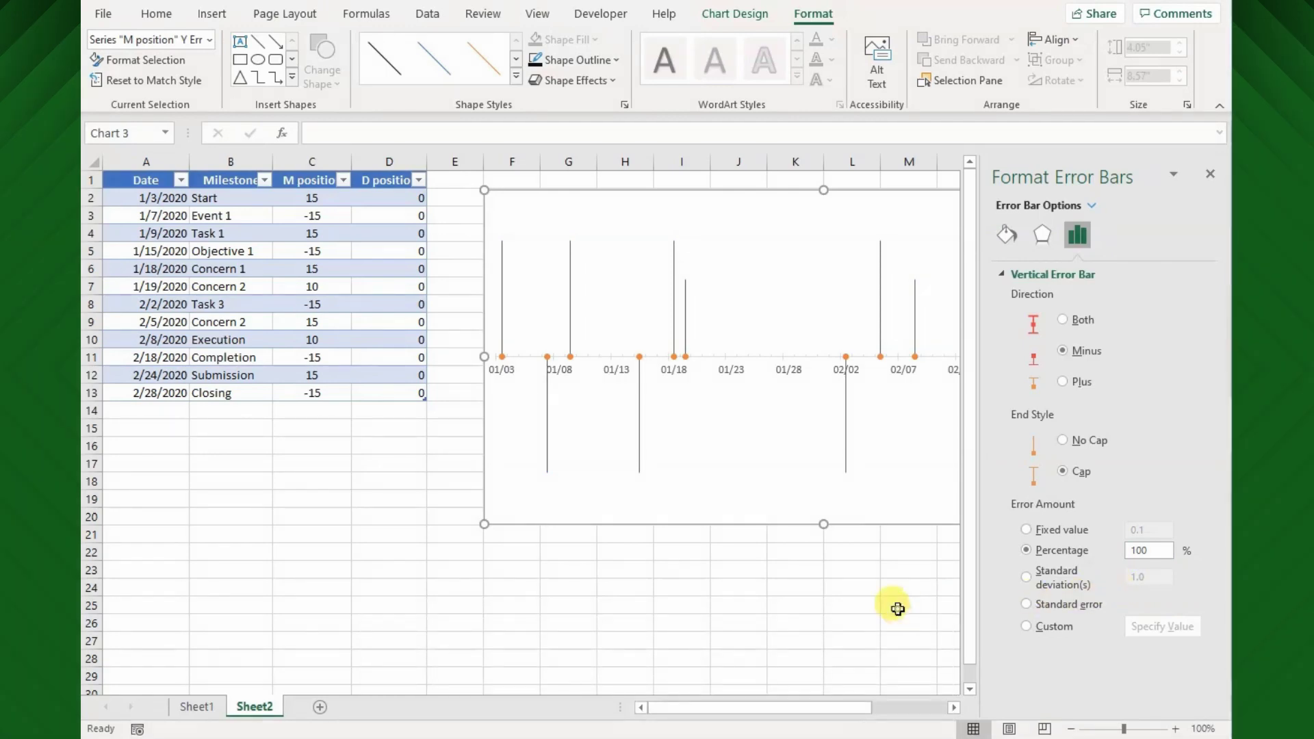
{"action": "left_click", "coordinate": [1211, 174]}
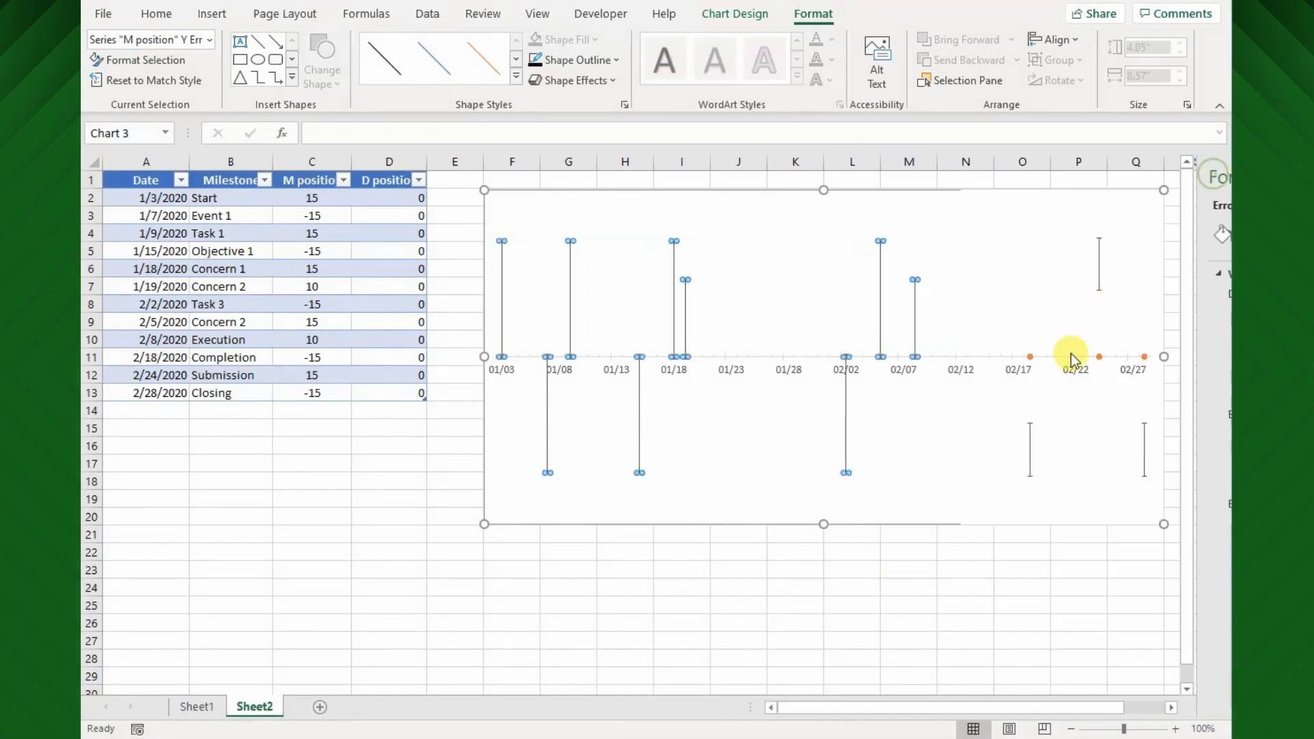
{"action": "left_click", "coordinate": [739, 552]}
Step: Add data labels to the chart at the Outside End position
{"action": "left_click", "coordinate": [641, 479]}
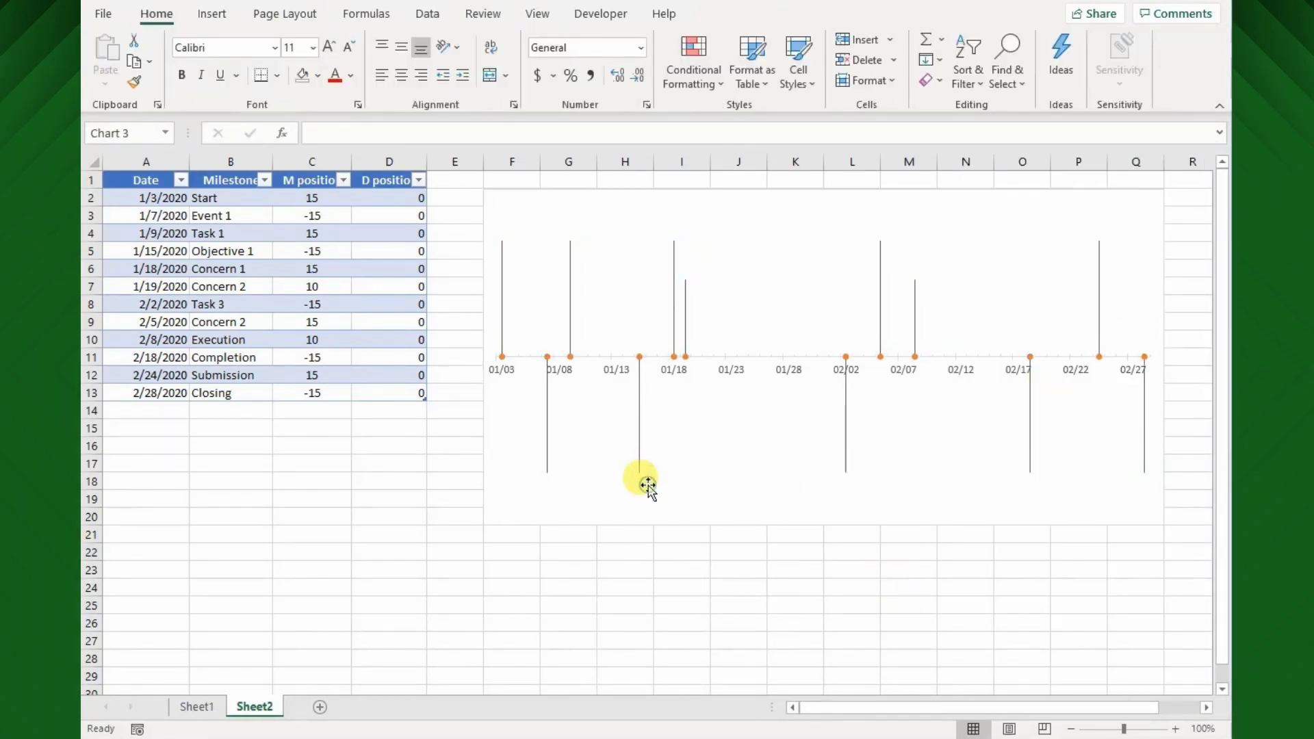
{"action": "left_click", "coordinate": [814, 15]}
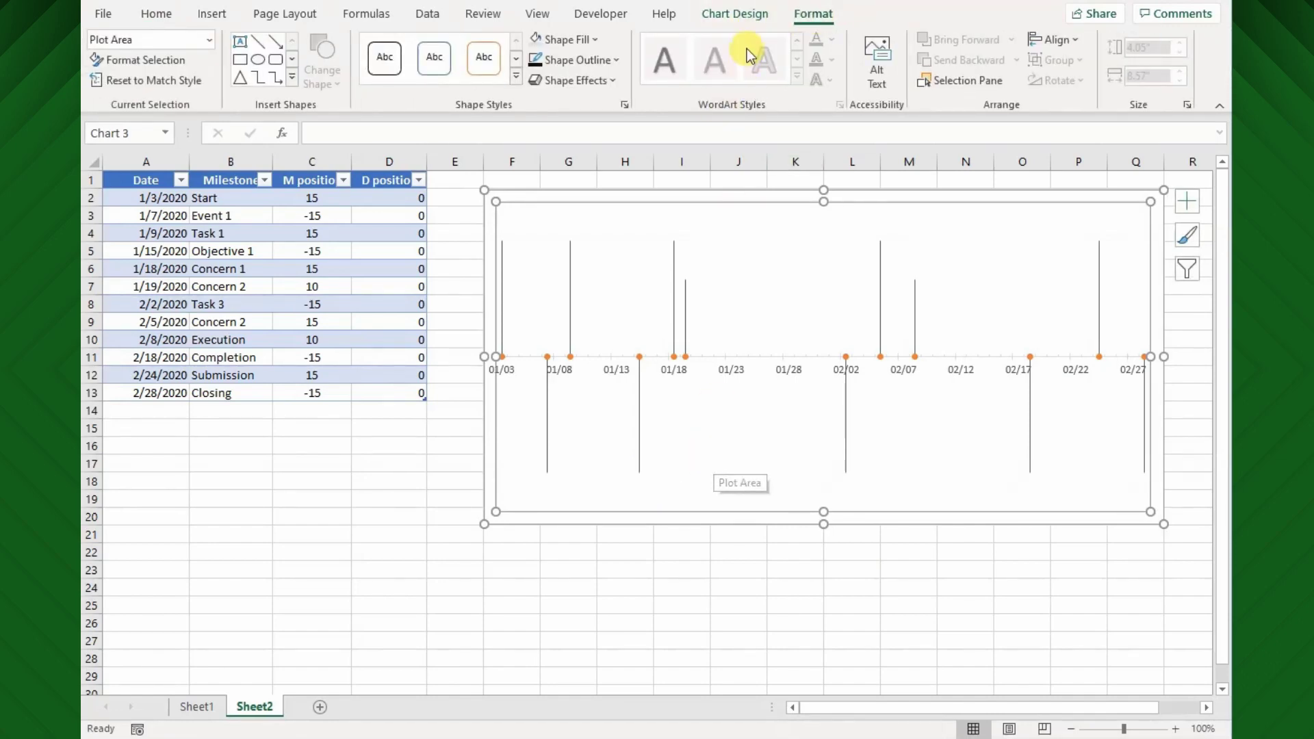
{"action": "left_click", "coordinate": [748, 21]}
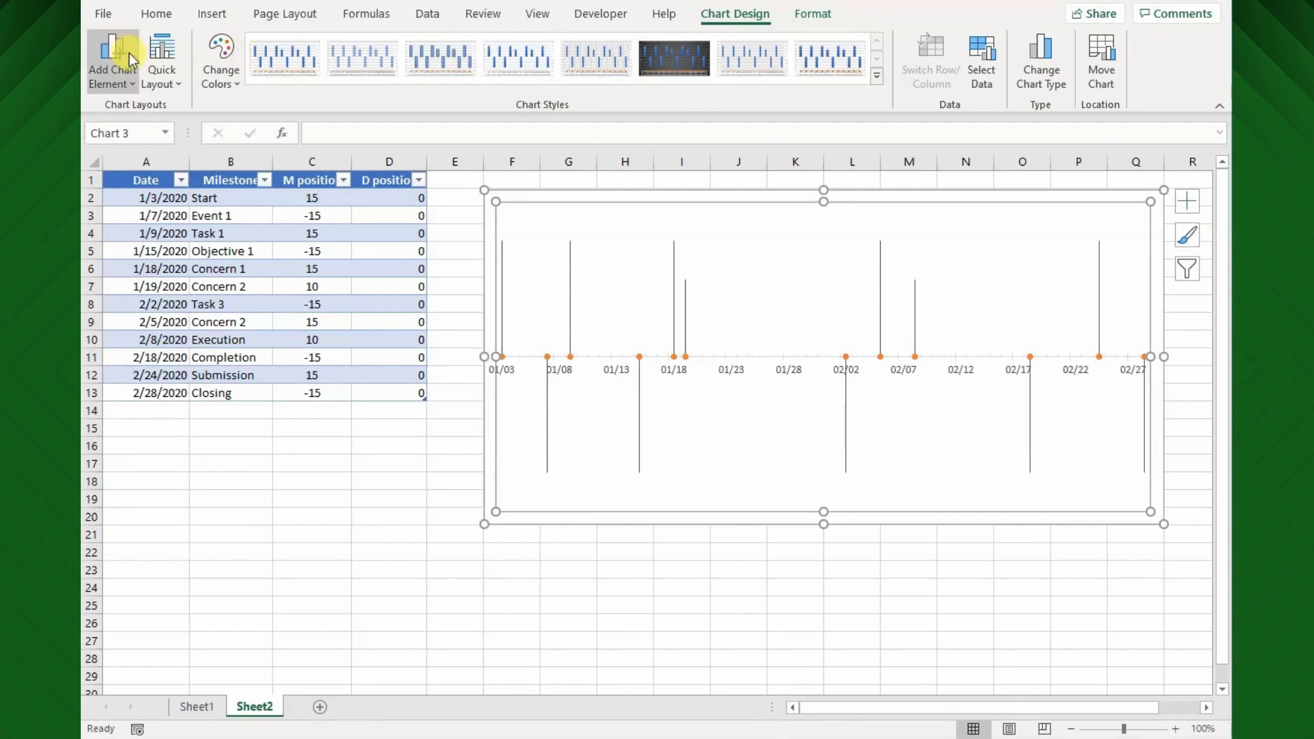
{"action": "left_click", "coordinate": [118, 69]}
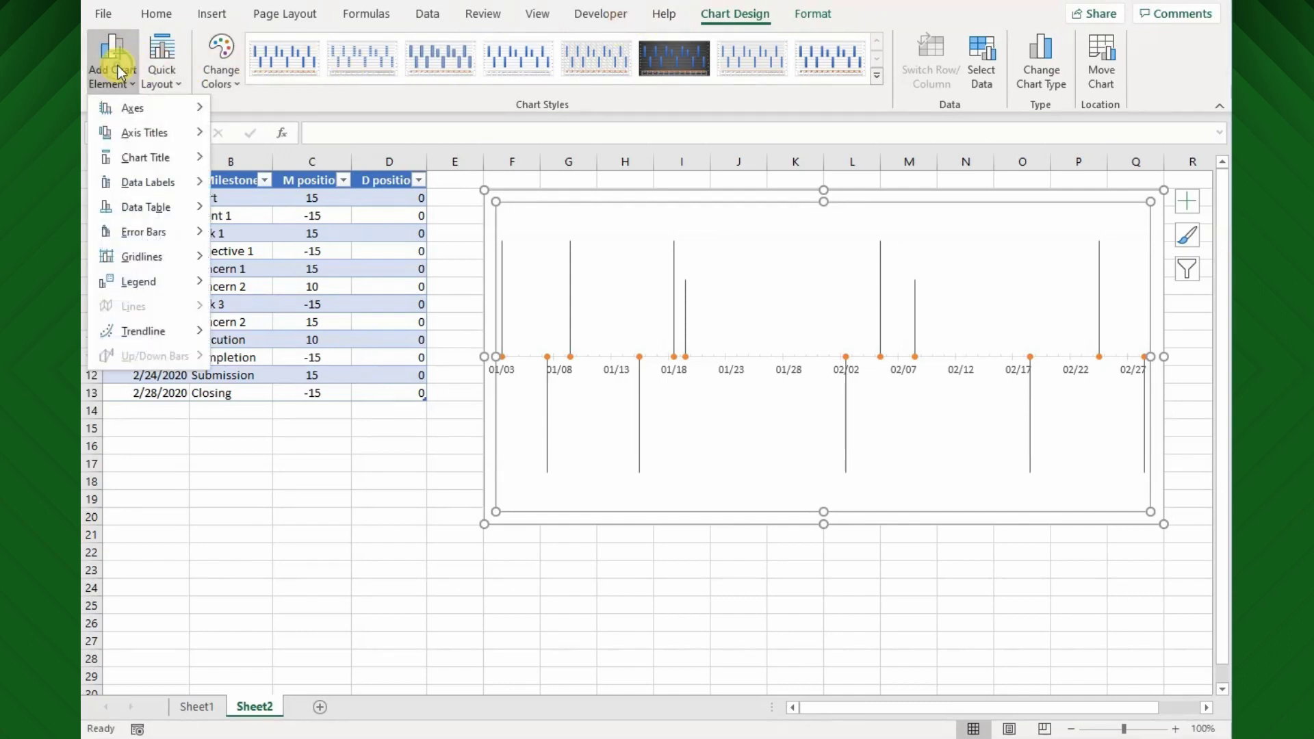
{"action": "mouse_move", "coordinate": [123, 113]}
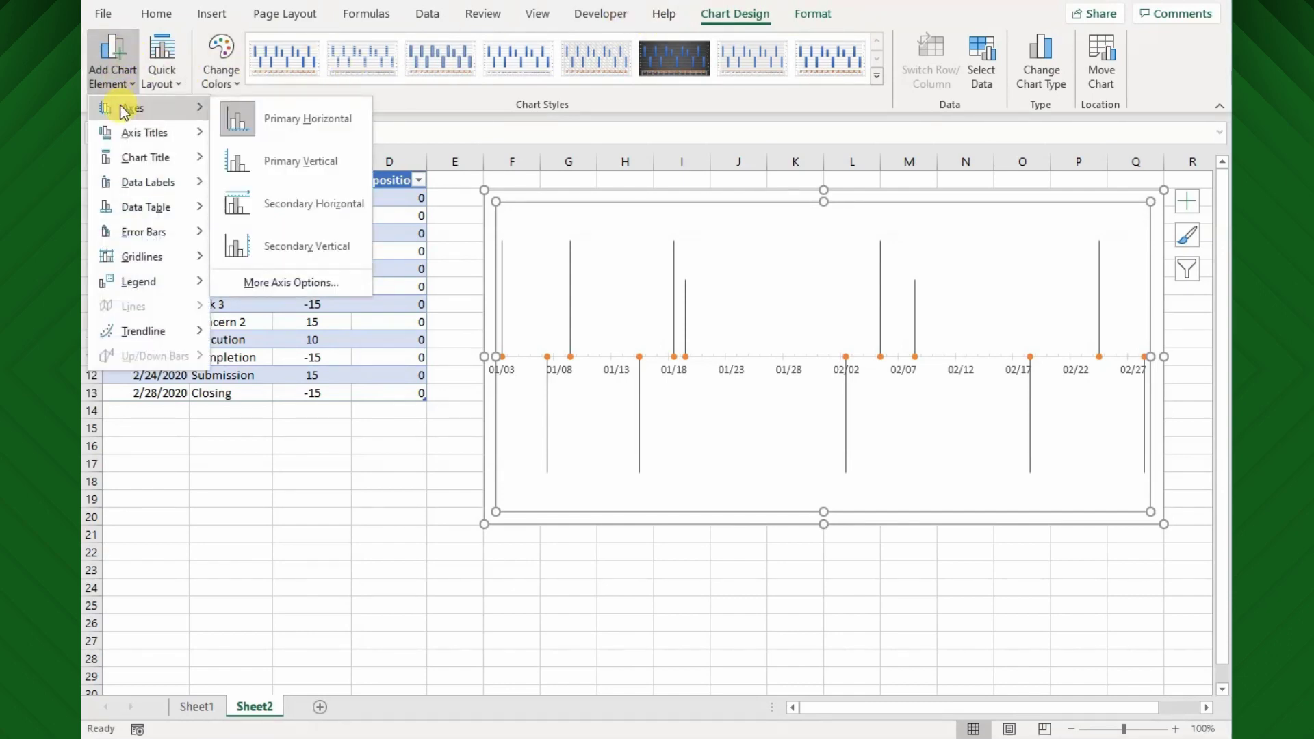
{"action": "mouse_move", "coordinate": [144, 181]}
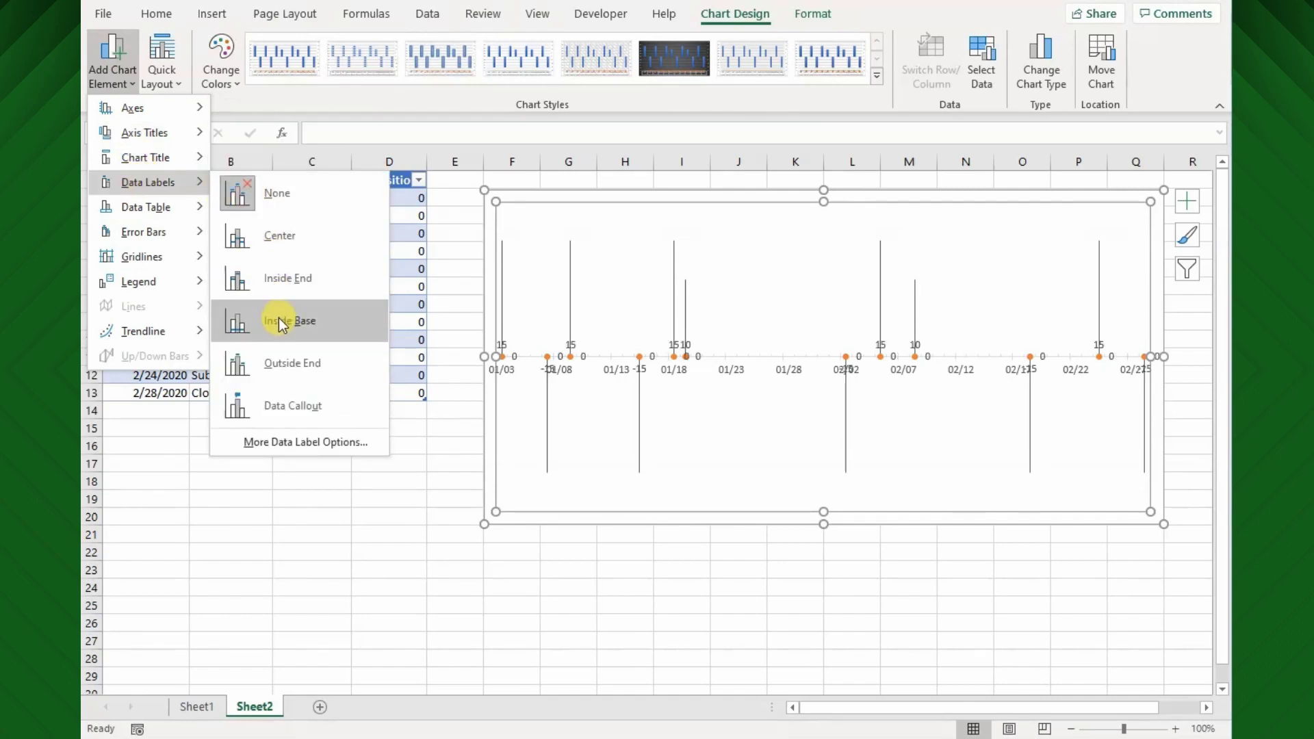
{"action": "left_click", "coordinate": [294, 362]}
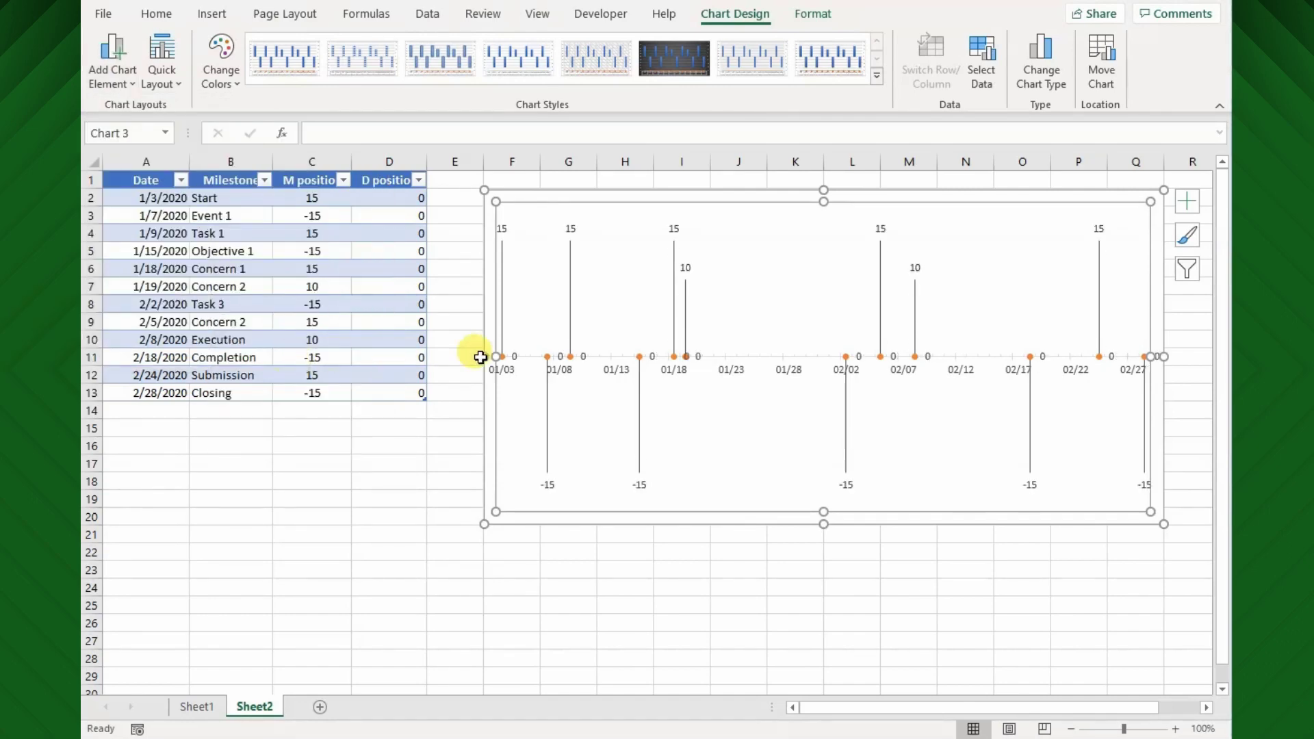
Step: Make the "M position" data labels show the category name instead of the value
{"action": "left_click", "coordinate": [571, 232]}
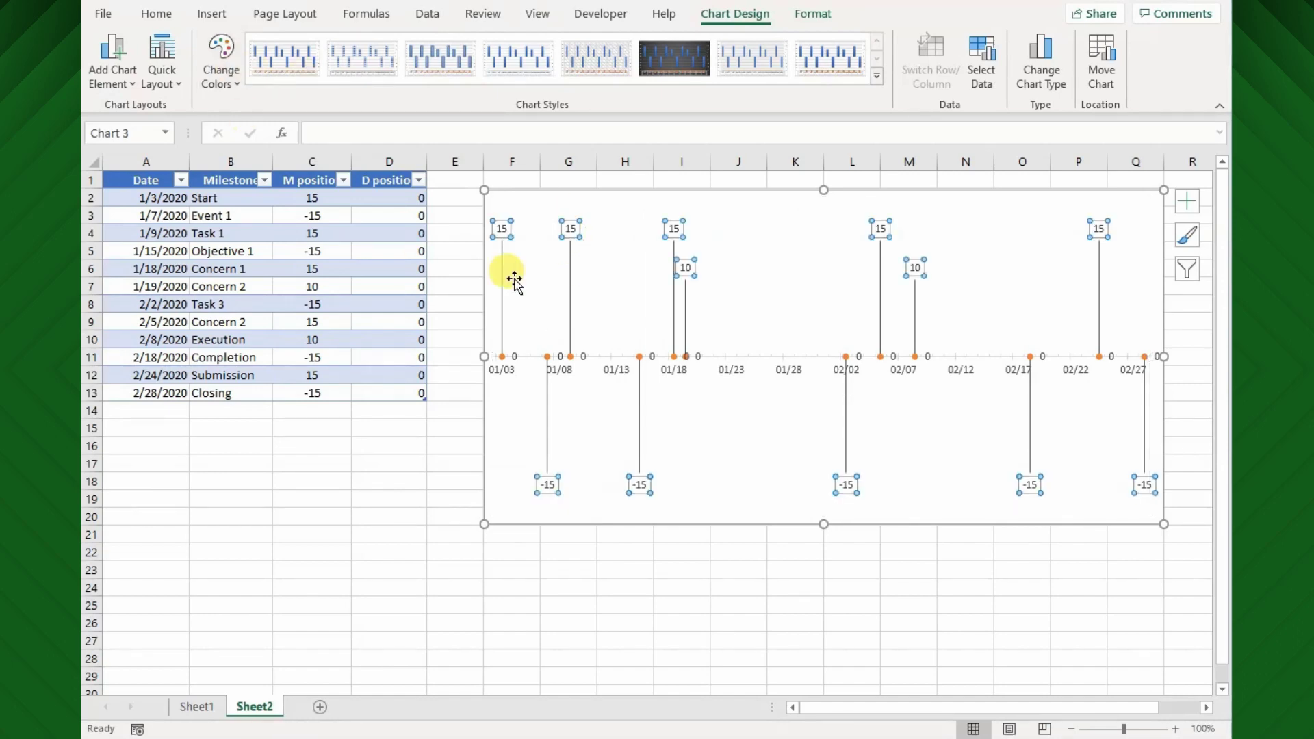
{"action": "double_click", "coordinate": [567, 230]}
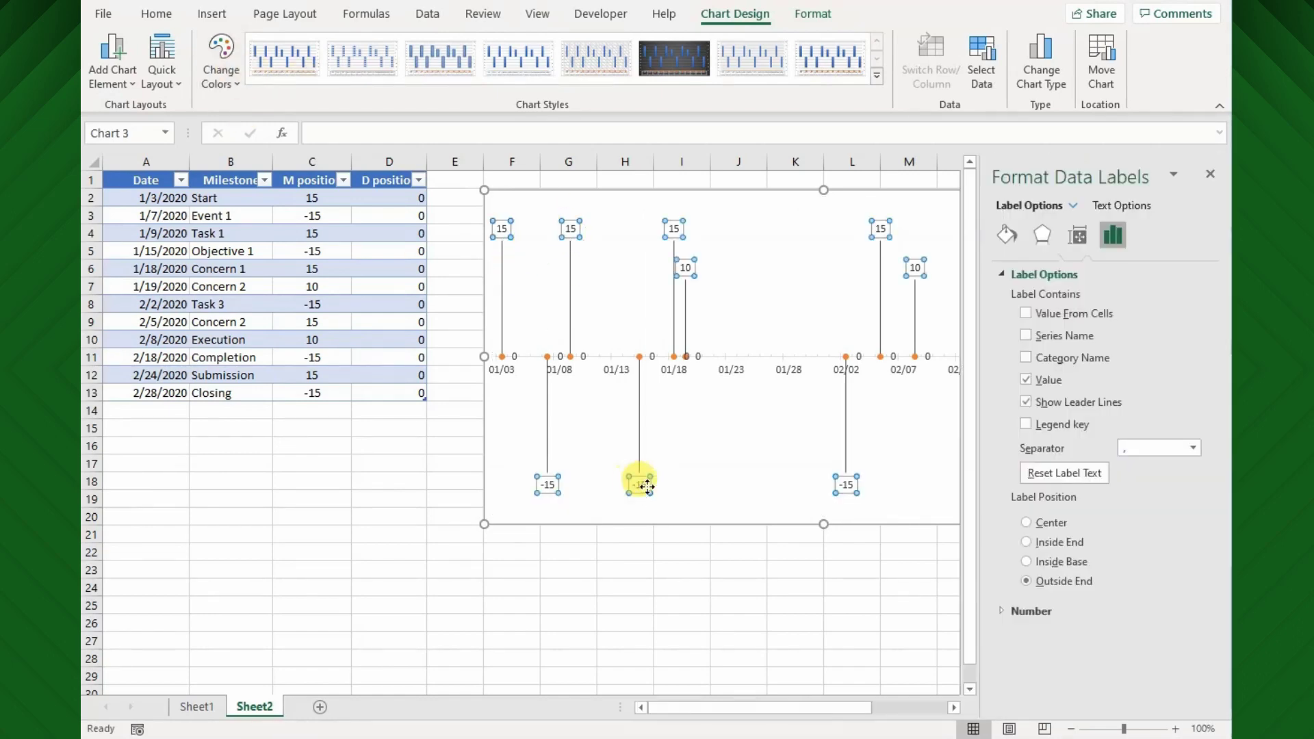
{"action": "left_click", "coordinate": [1028, 358]}
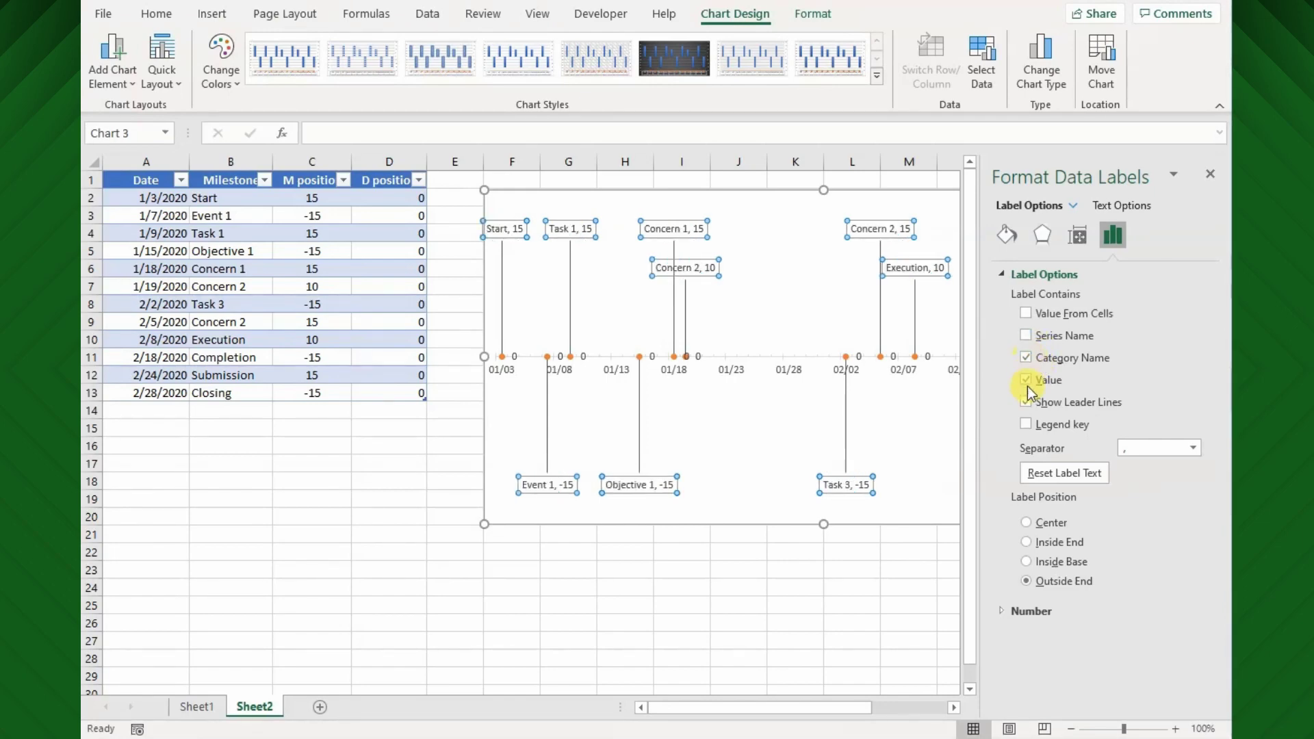
{"action": "left_click", "coordinate": [1026, 380]}
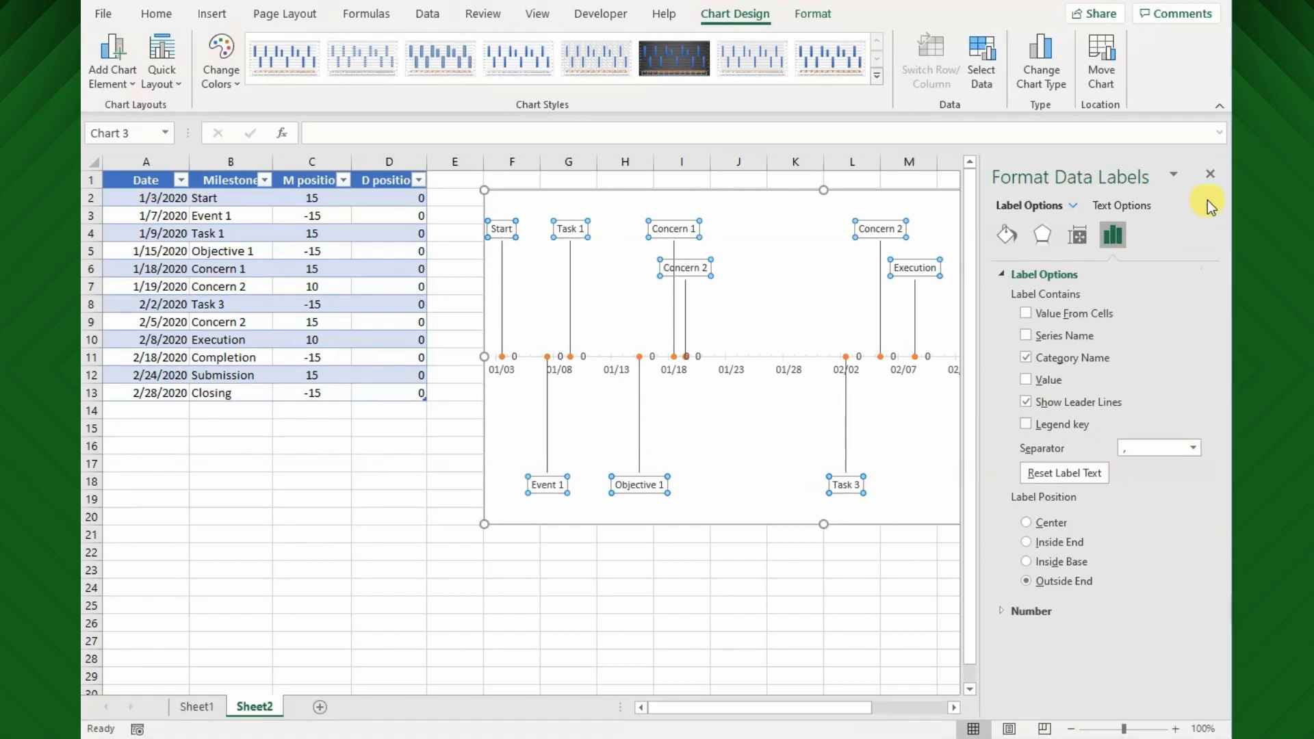
{"action": "left_click", "coordinate": [1209, 176]}
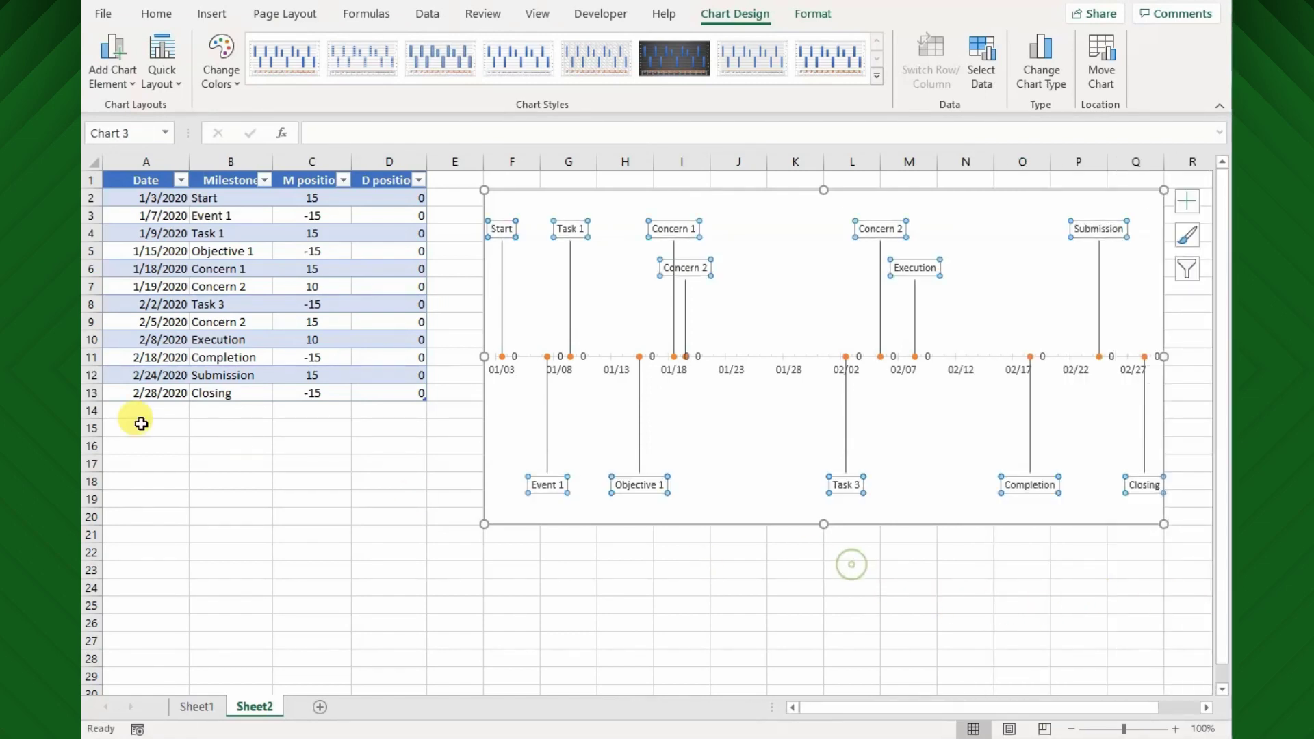
Step: Add a table row in row 14 with date 3/1/2020, milestone "Filing", M position 15 and D position 0
{"action": "left_click", "coordinate": [151, 416]}
{"action": "type", "text": "2"}
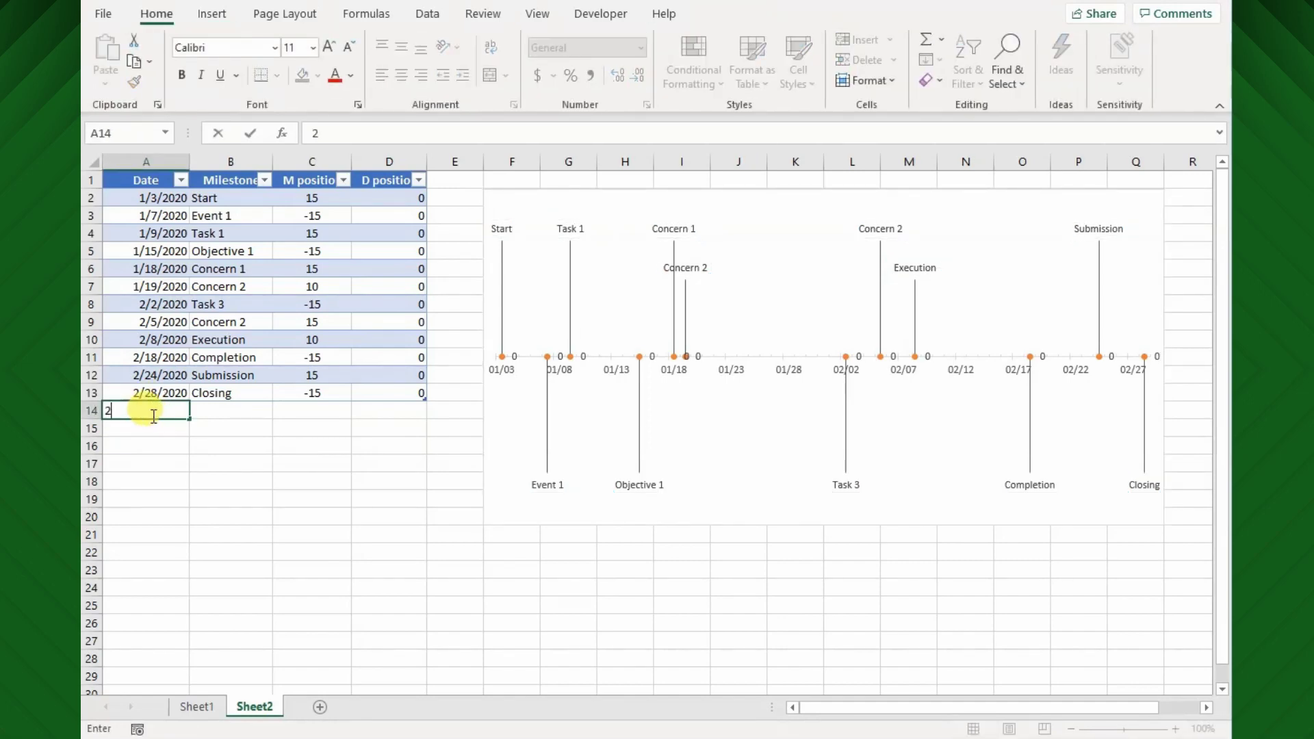
{"action": "type", "text": "/1"}
{"action": "key", "text": "Tab"}
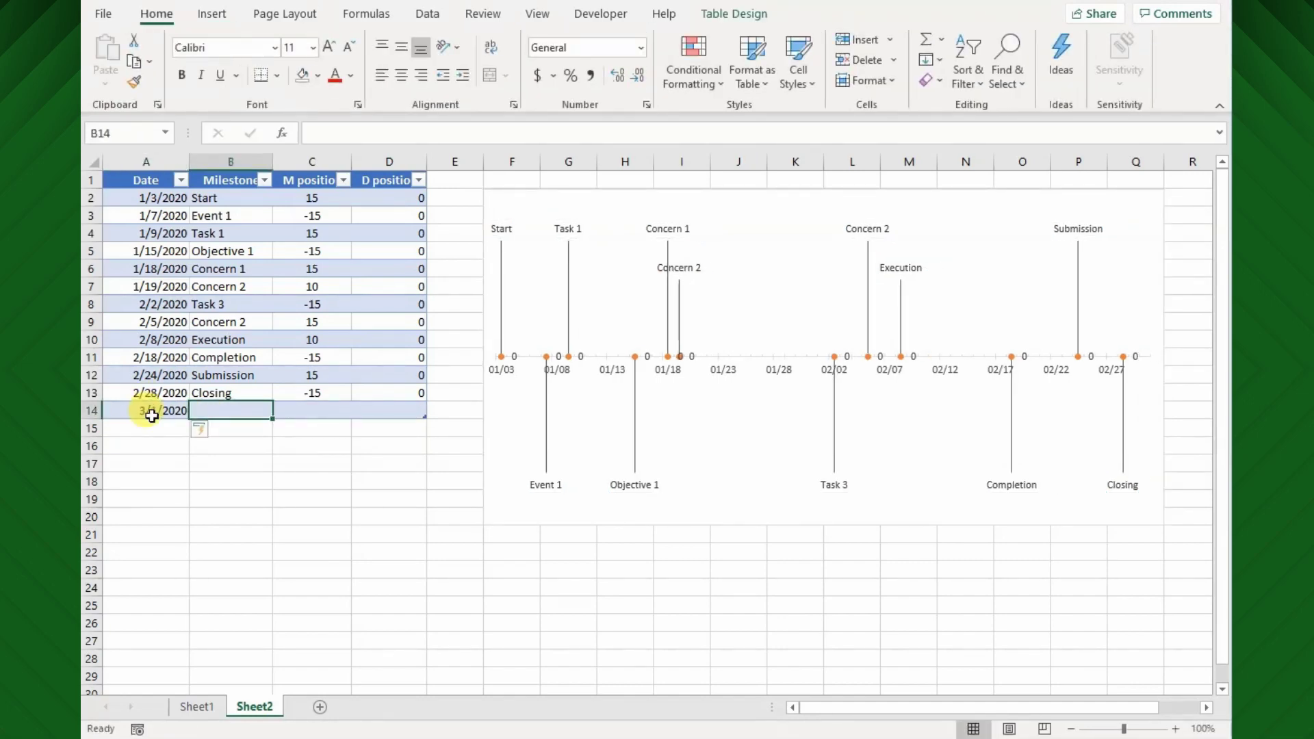
{"action": "type", "text": "Fili"}
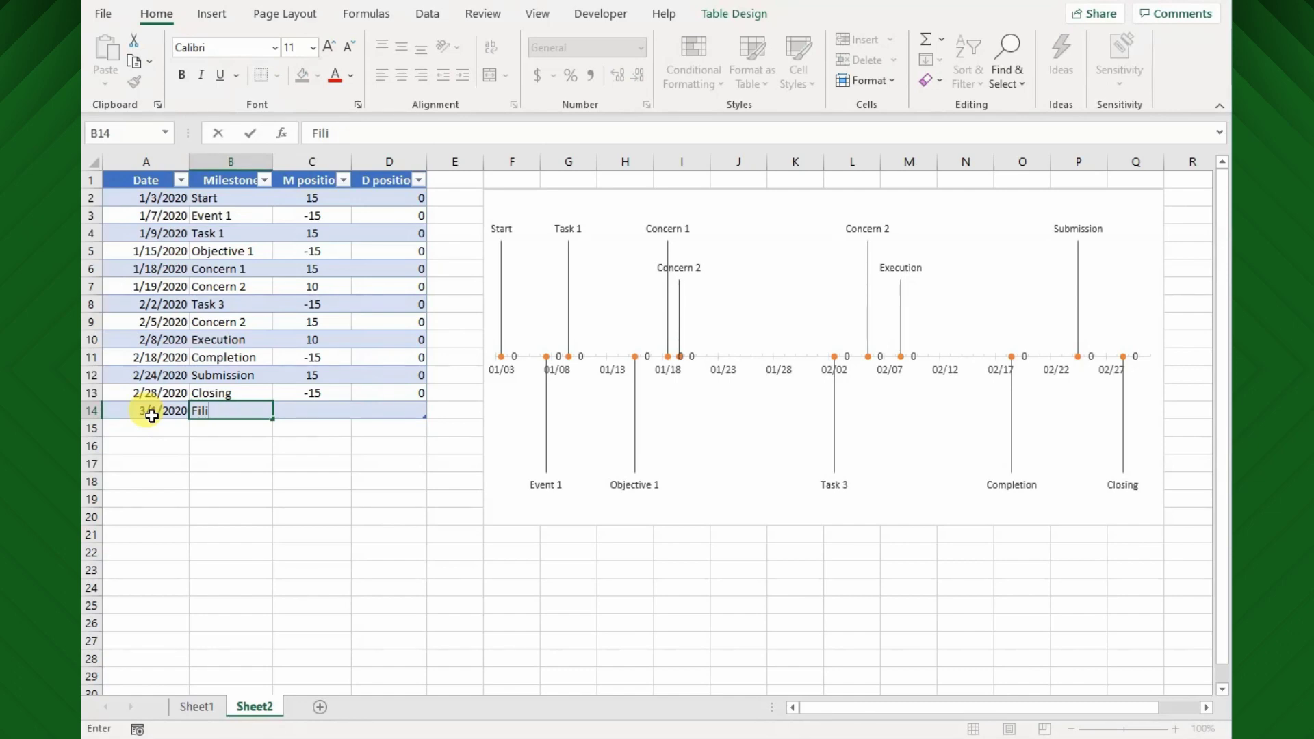
{"action": "type", "text": "ng"}
{"action": "key", "text": "Tab"}
{"action": "type", "text": "15"}
{"action": "key", "text": "Tab"}
{"action": "type", "text": "0"}
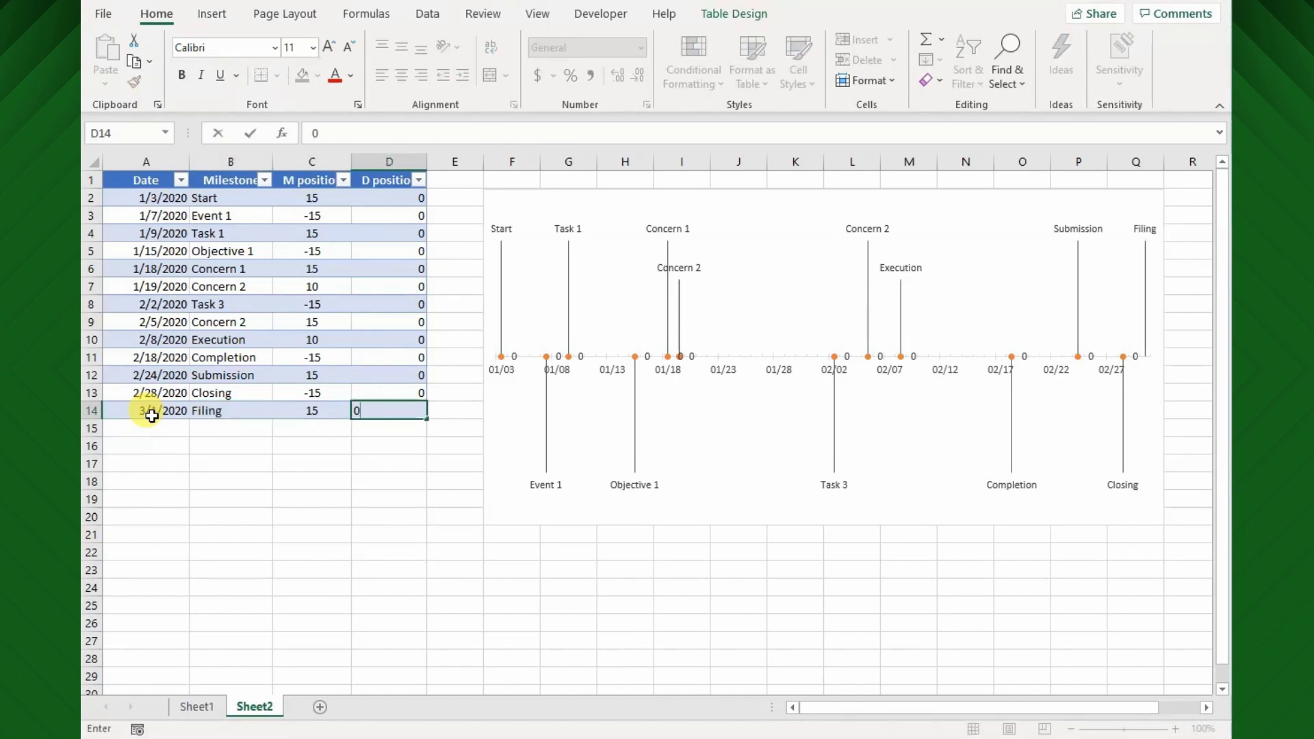
{"action": "key", "text": "Return"}
{"action": "left_click", "coordinate": [518, 637]}
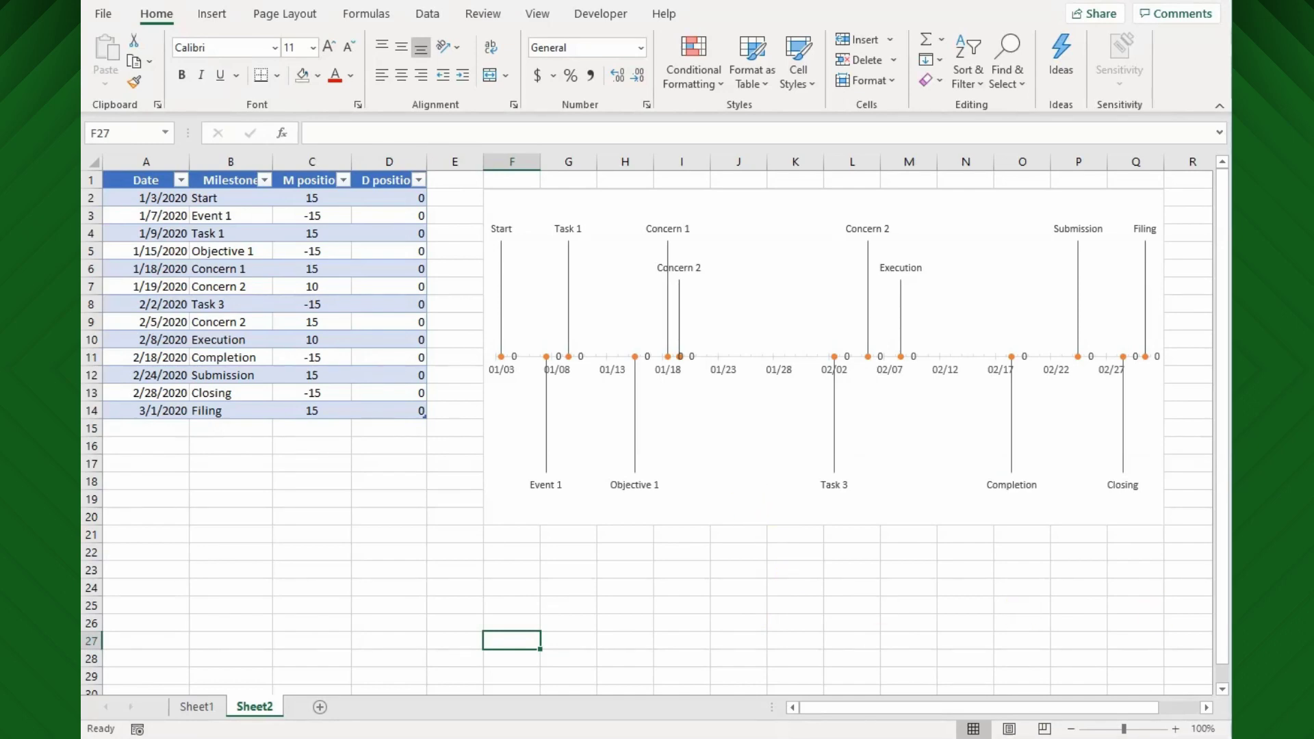
{"action": "left_click", "coordinate": [733, 572]}
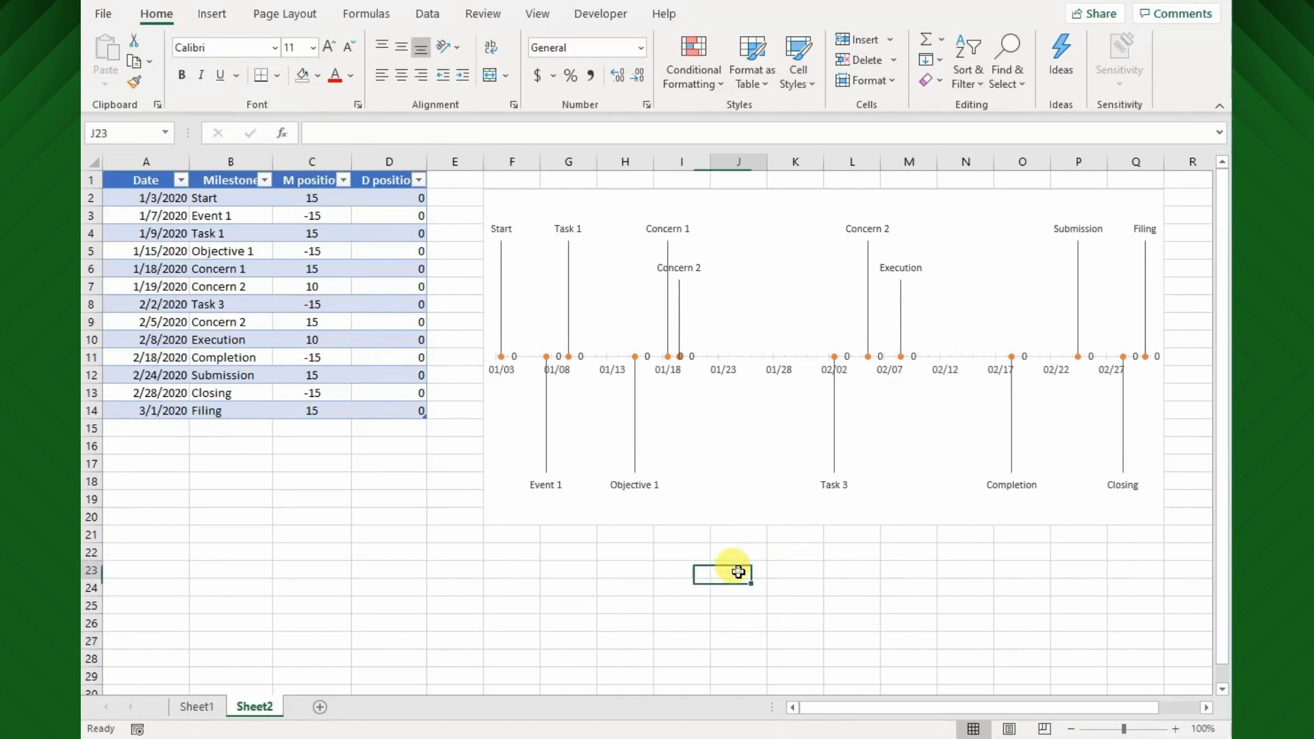
Step: Select the "D position" data labels along the timeline axis
{"action": "left_click", "coordinate": [692, 358]}
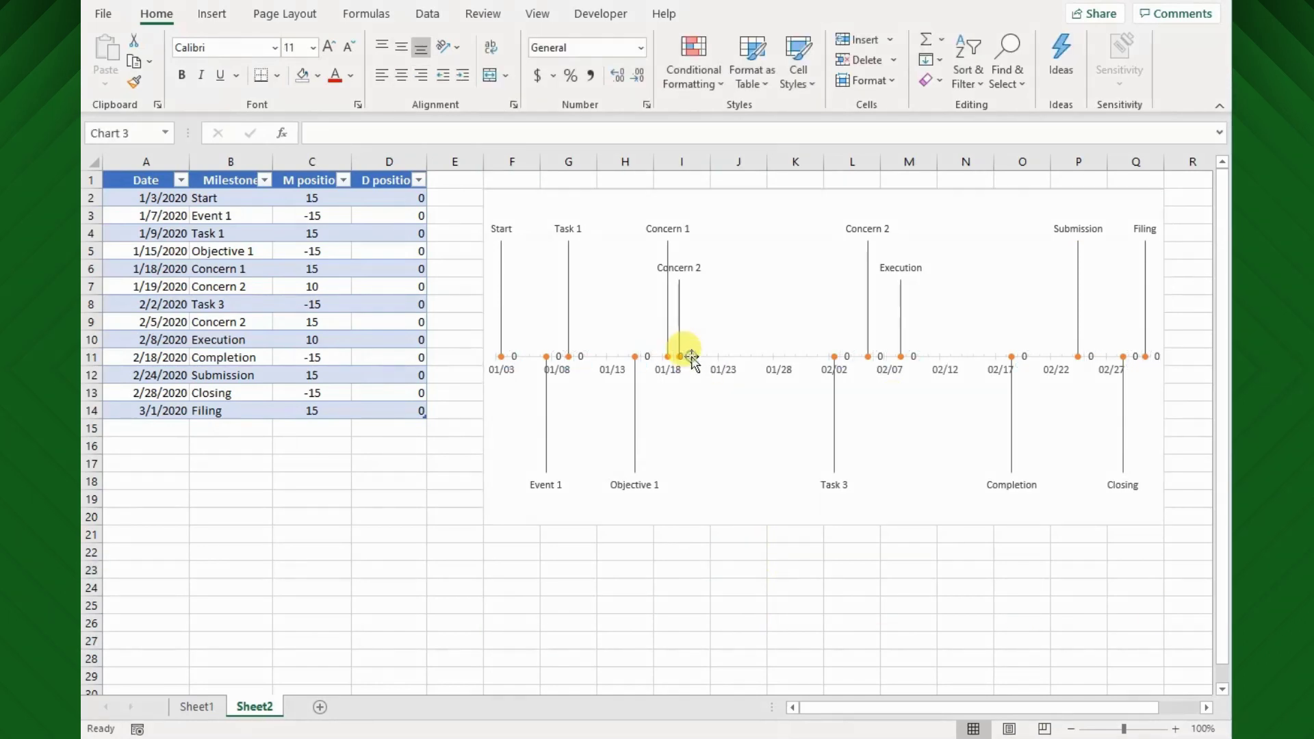